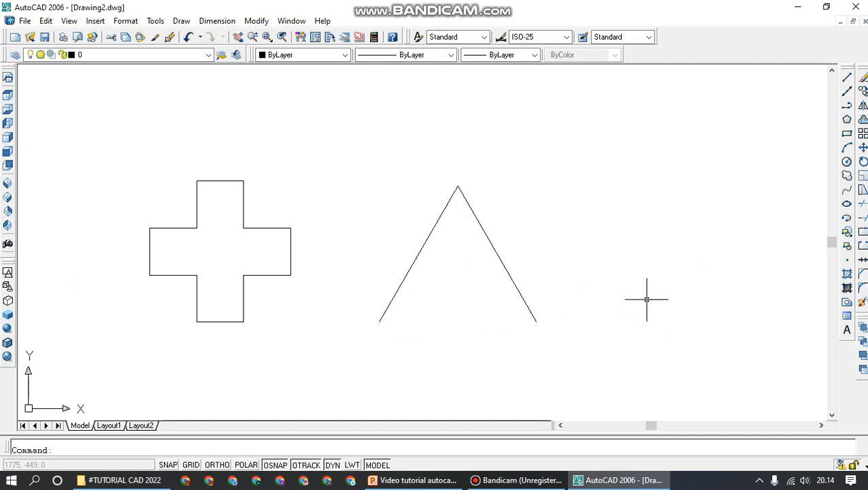
# Draw a horizontal line 225 units long at 0° in the empty area beside the inverted V shape.
pyautogui.moveTo(645, 297); pyautogui.dragTo(535, 282, button='middle')
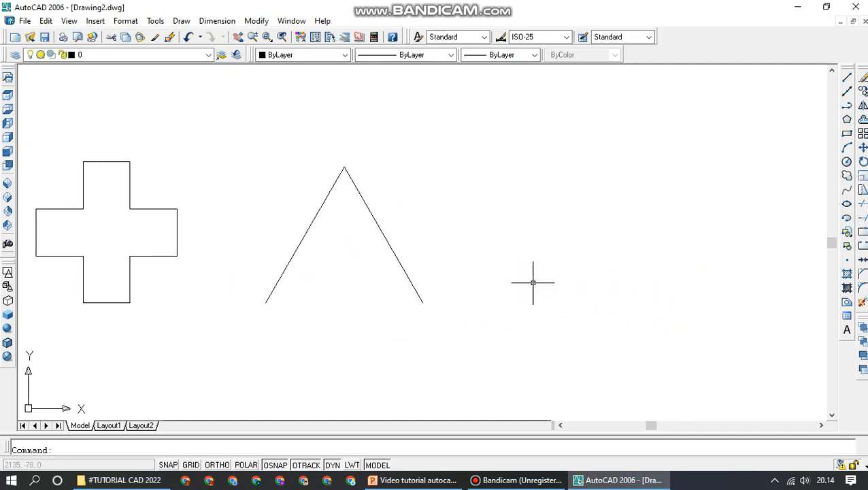
pyautogui.write('l')
pyautogui.press('Return')
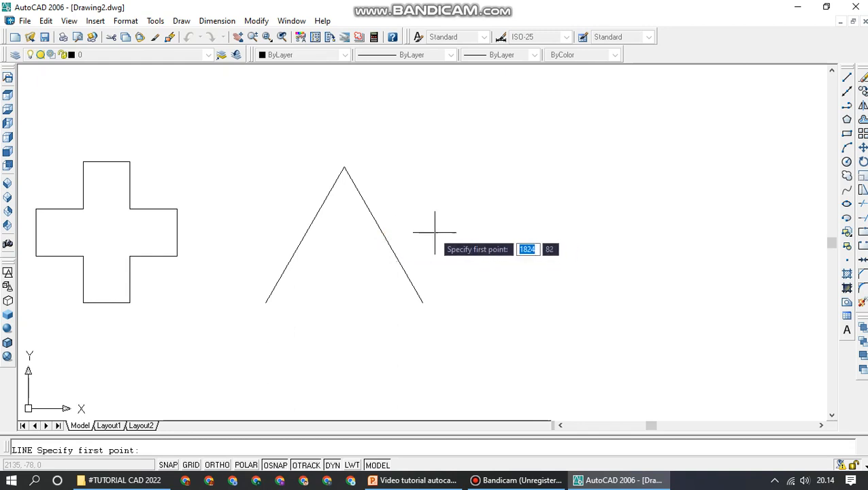
pyautogui.click(517, 236)
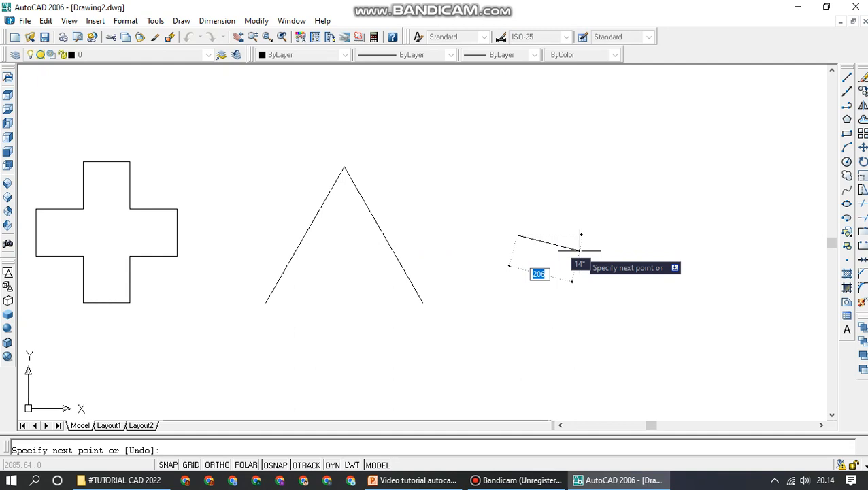
pyautogui.write('@')
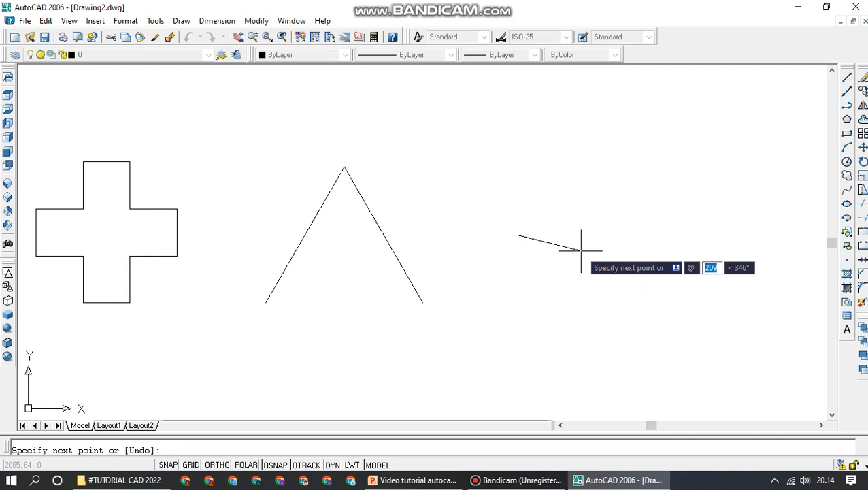
pyautogui.write('22')
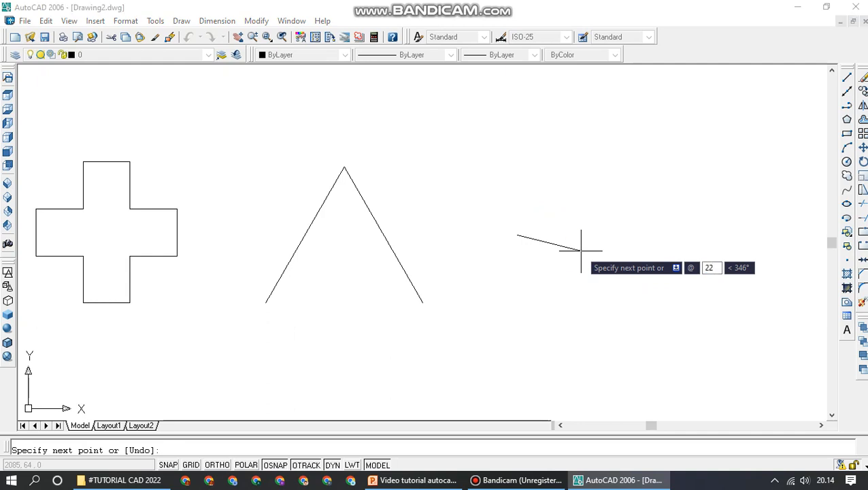
pyautogui.write('5')
pyautogui.press('Tab')
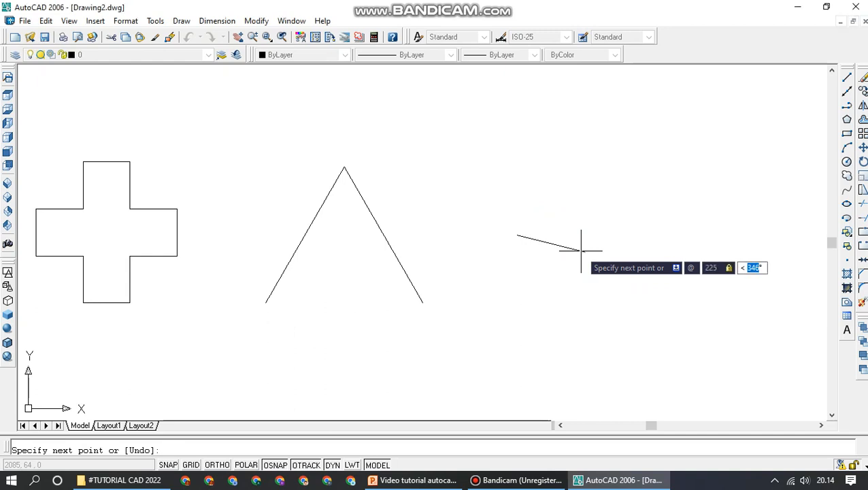
pyautogui.write('0')
pyautogui.press('Return')
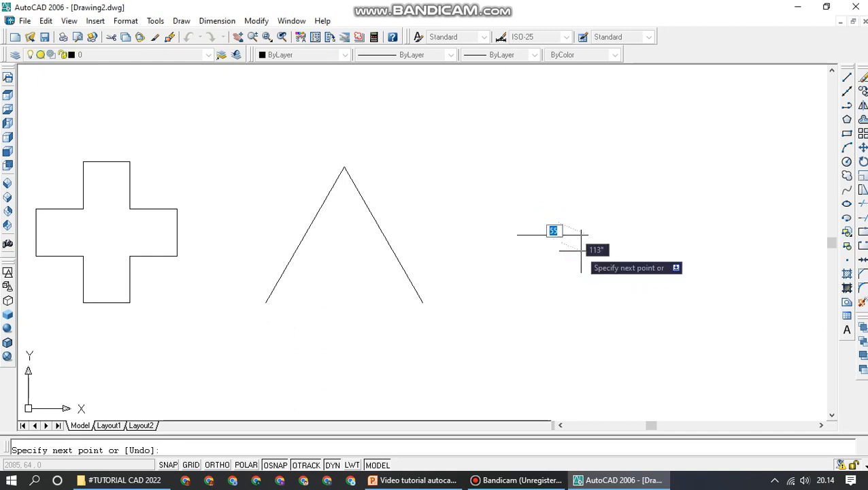
pyautogui.press('Return')
# Draw a 225-unit line at 90° upward from the right end of the horizontal line.
pyautogui.scroll(2, 610, 235)
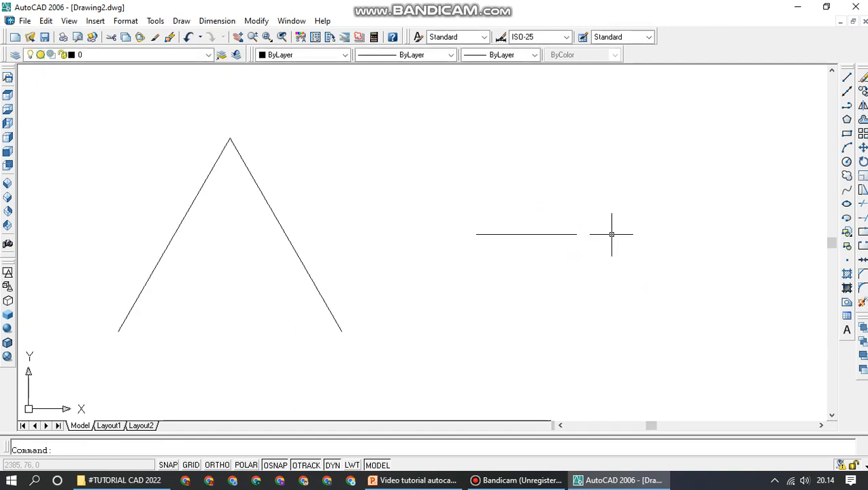
pyautogui.click(611, 234)
pyautogui.write('L')
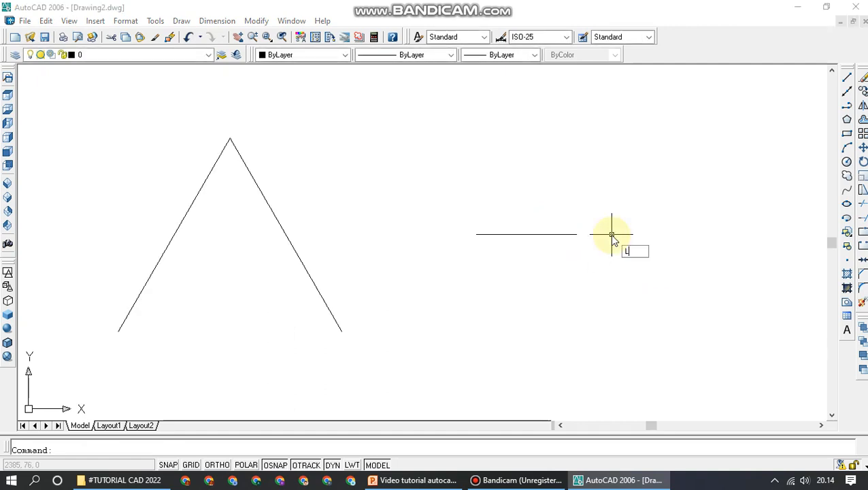
pyautogui.press('Return')
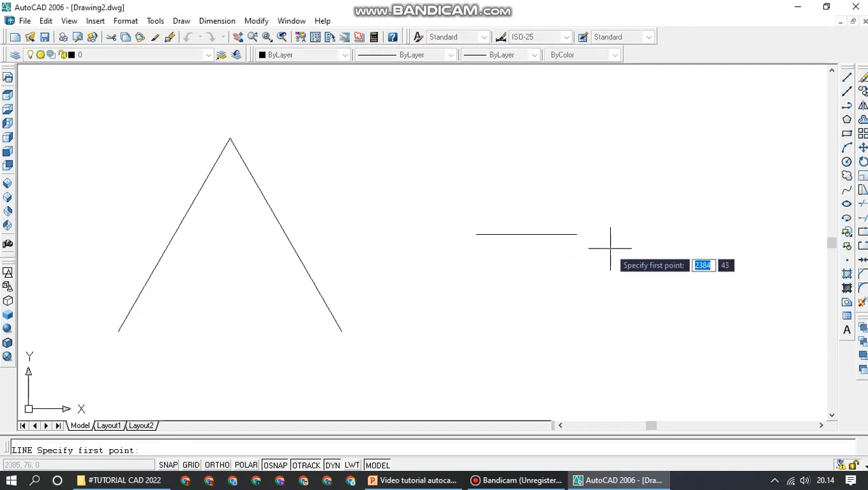
pyautogui.click(577, 234)
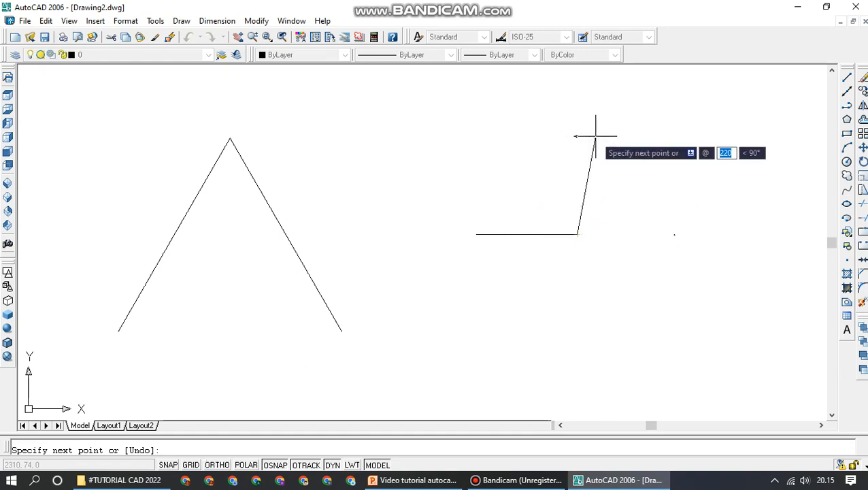
pyautogui.write('225')
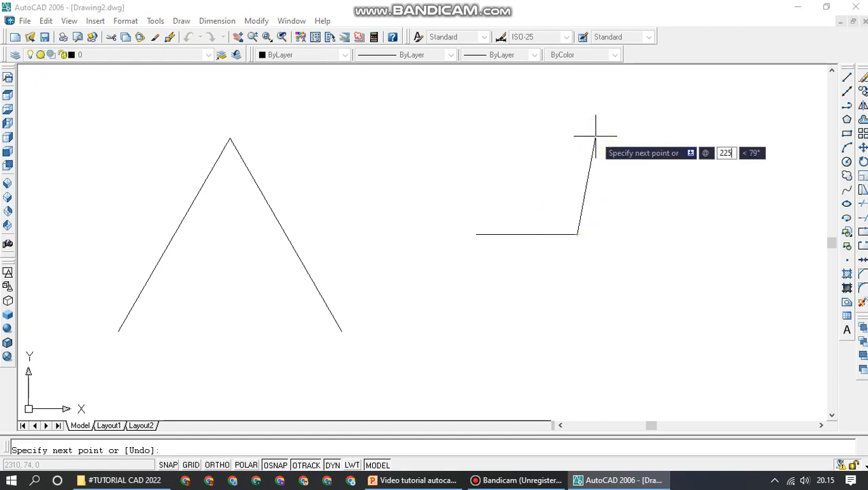
pyautogui.press('Tab')
pyautogui.write('90')
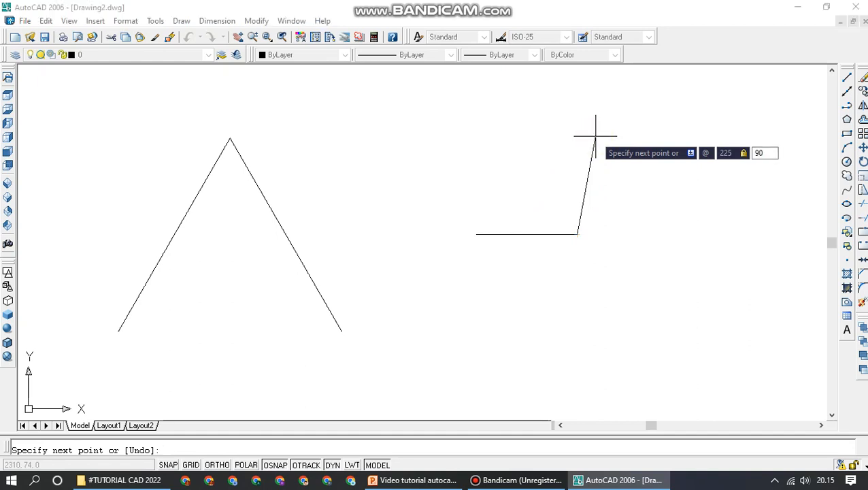
pyautogui.press('Return')
pyautogui.press('Return')
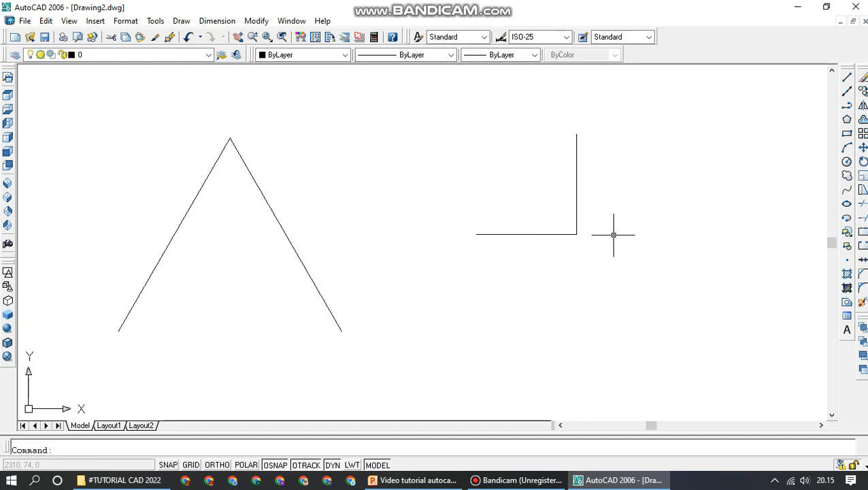
# Draw a 225-unit line at 270° downward from the corner where the horizontal and vertical lines meet.
pyautogui.write('l')
pyautogui.press('Return')
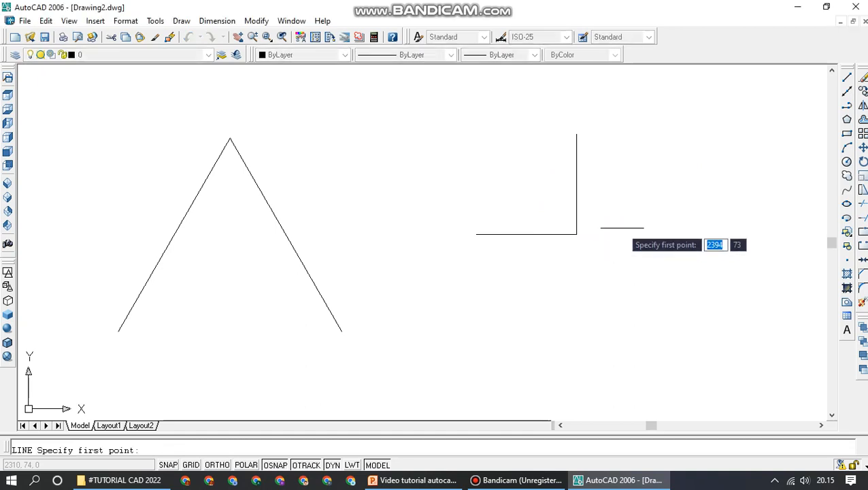
pyautogui.click(571, 233)
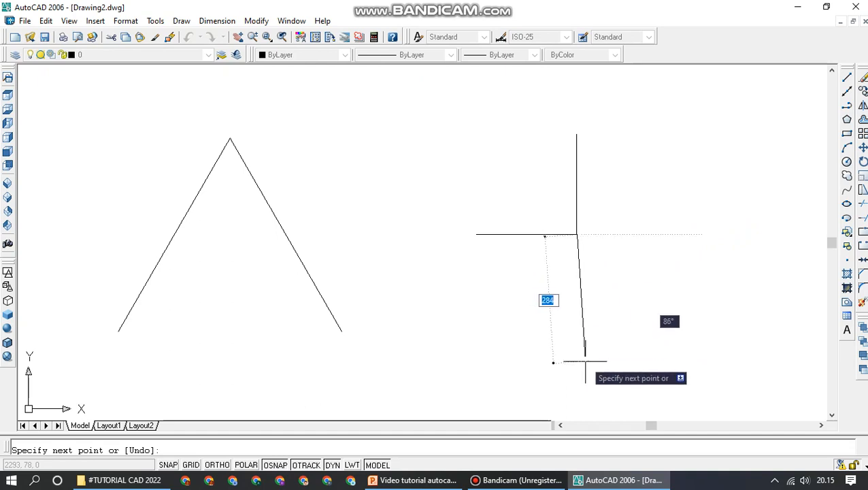
pyautogui.write('225')
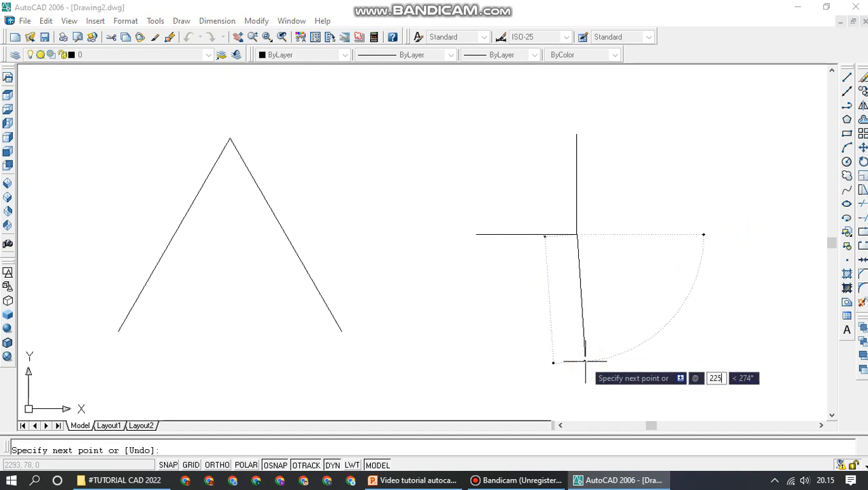
pyautogui.press('Tab')
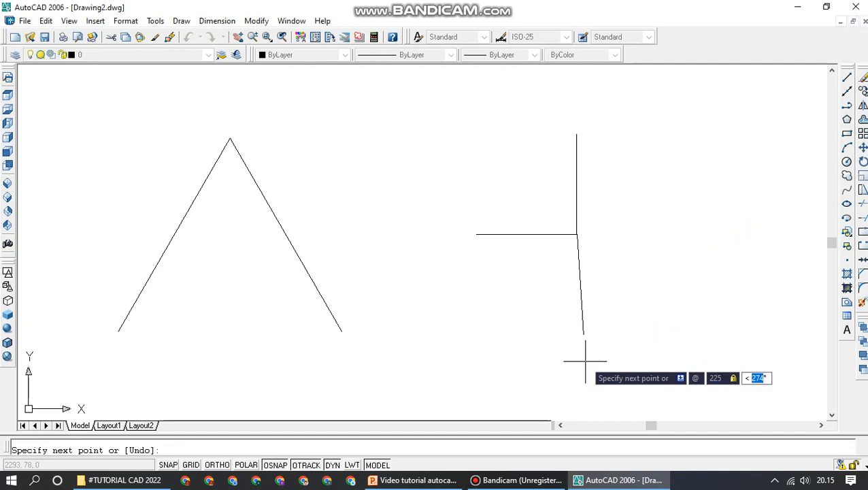
pyautogui.write('270')
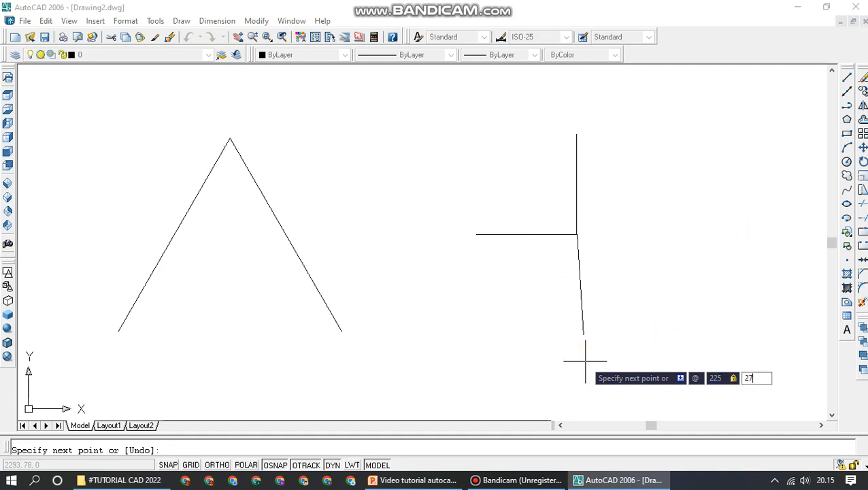
pyautogui.press('Return')
pyautogui.press('Return')
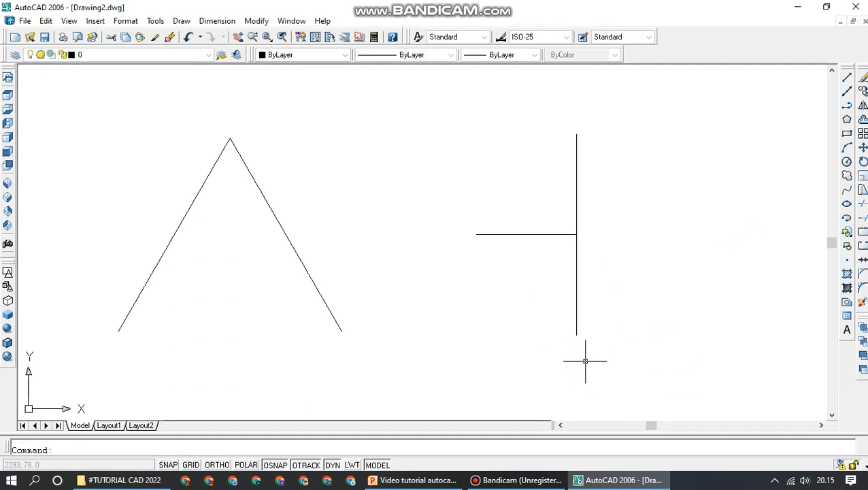
# Draw a 225-unit line at 0° from the junction of the three lines to complete the cross.
pyautogui.write('l')
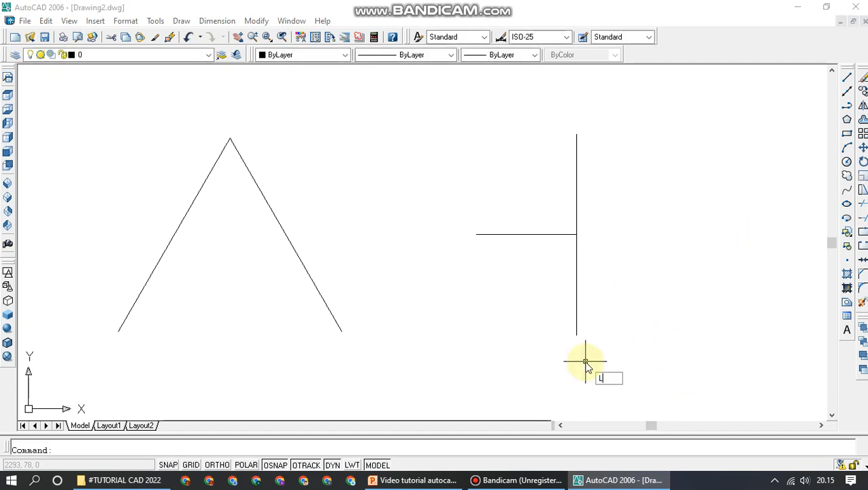
pyautogui.press('Return')
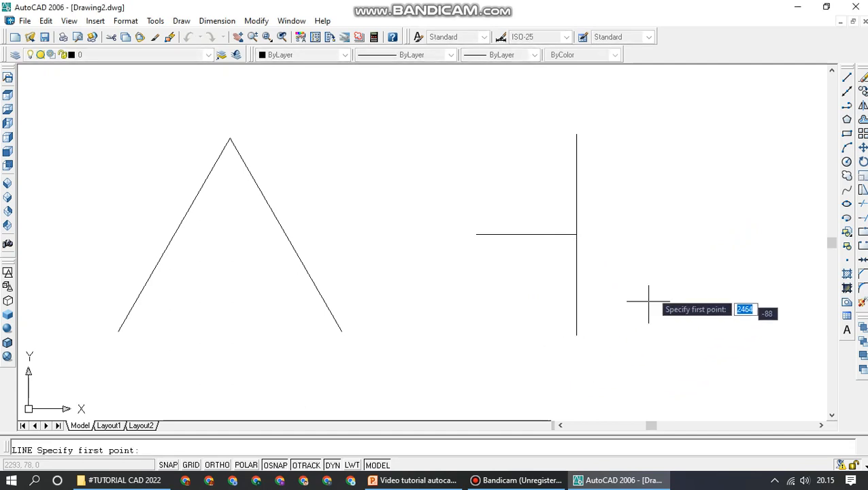
pyautogui.click(577, 234)
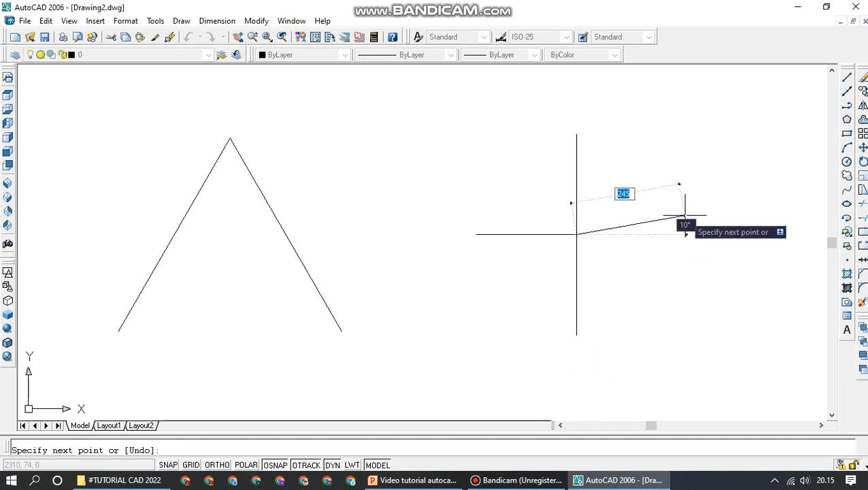
pyautogui.write('22')
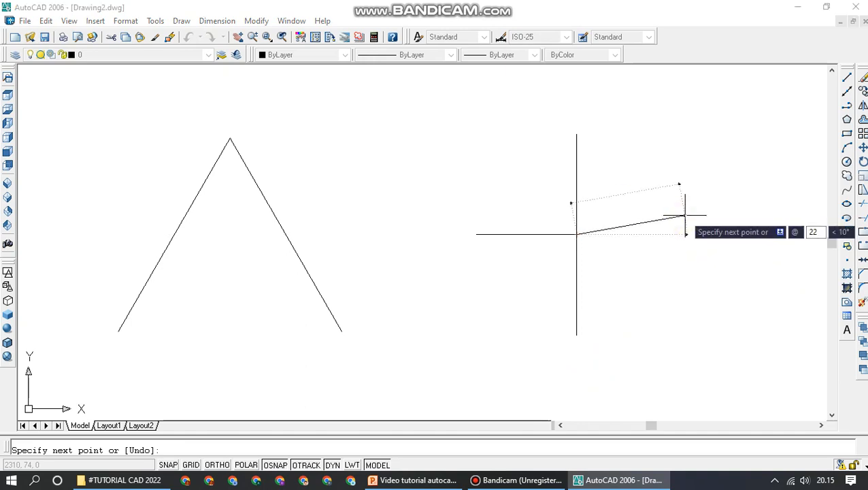
pyautogui.write('5')
pyautogui.press('Tab')
pyautogui.write('0')
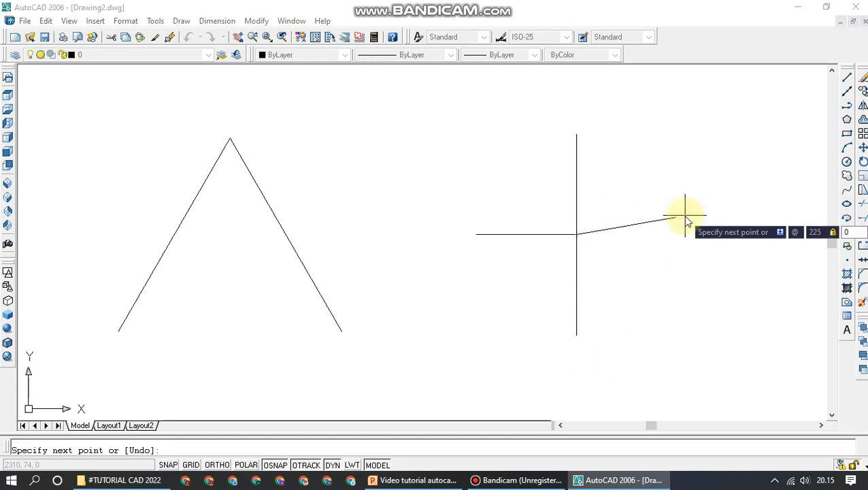
pyautogui.click(688, 222)
pyautogui.press('Return')
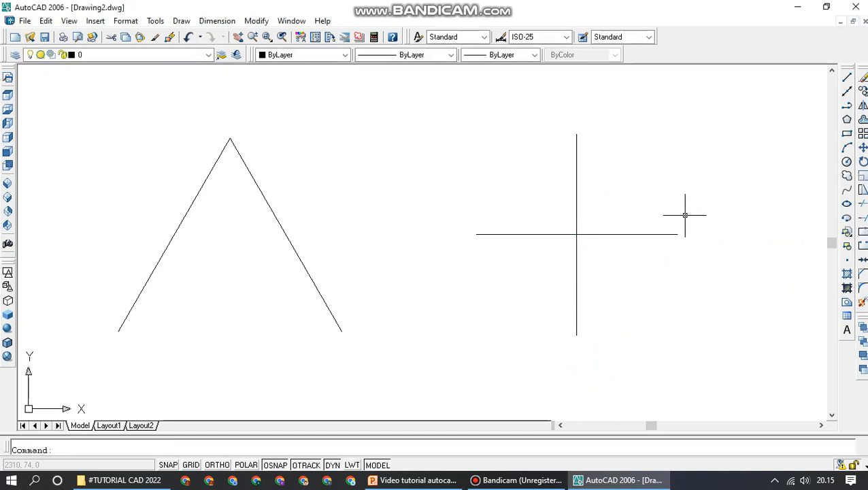
# Draw a 225-unit diagonal line at 45° from the centre of the cross.
pyautogui.write('L')
pyautogui.press('Return')
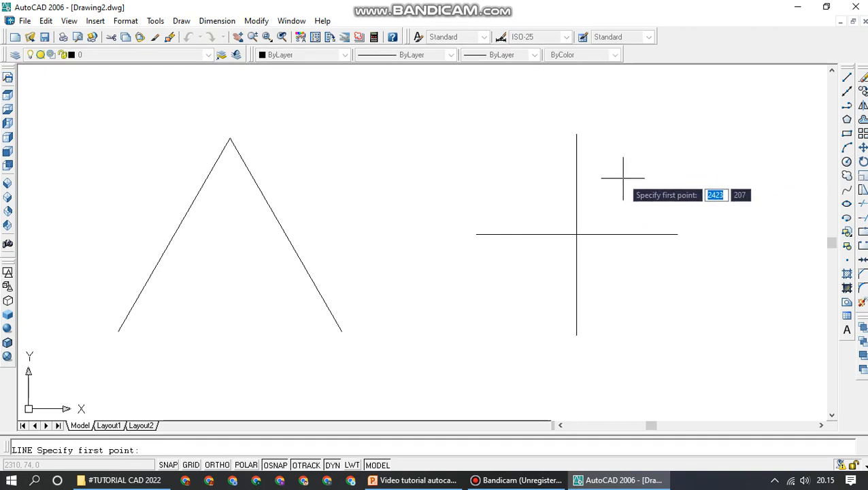
pyautogui.click(577, 234)
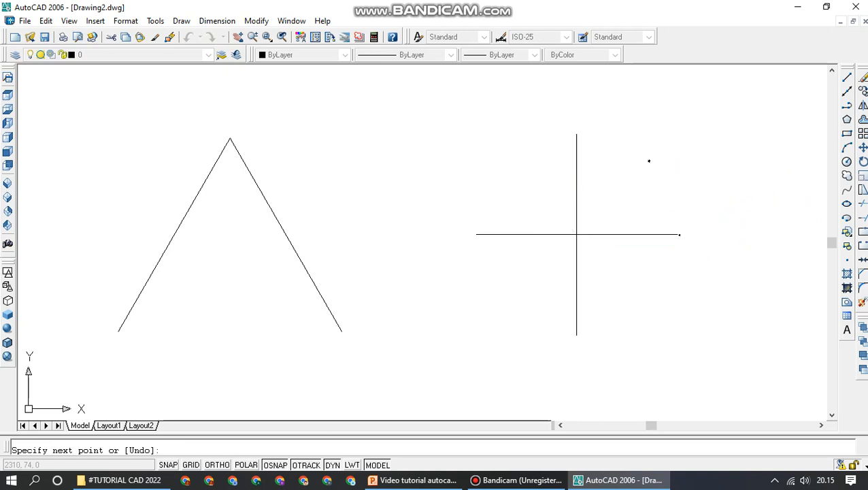
pyautogui.write('225')
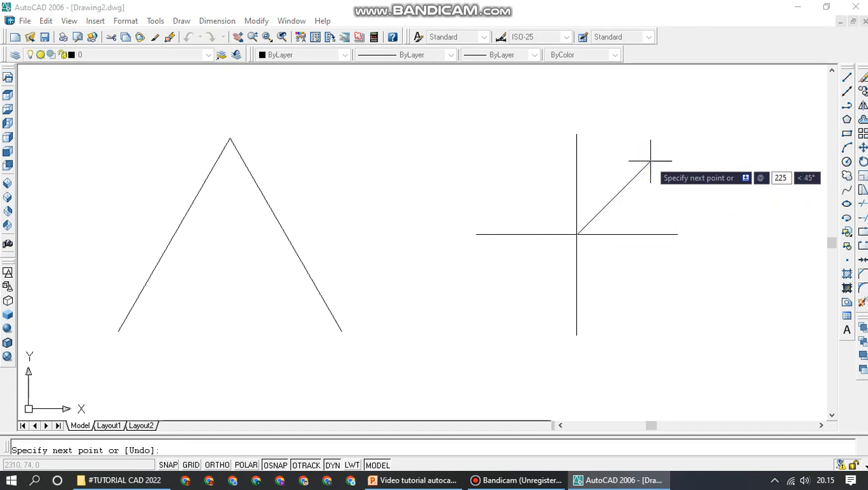
pyautogui.press('Tab')
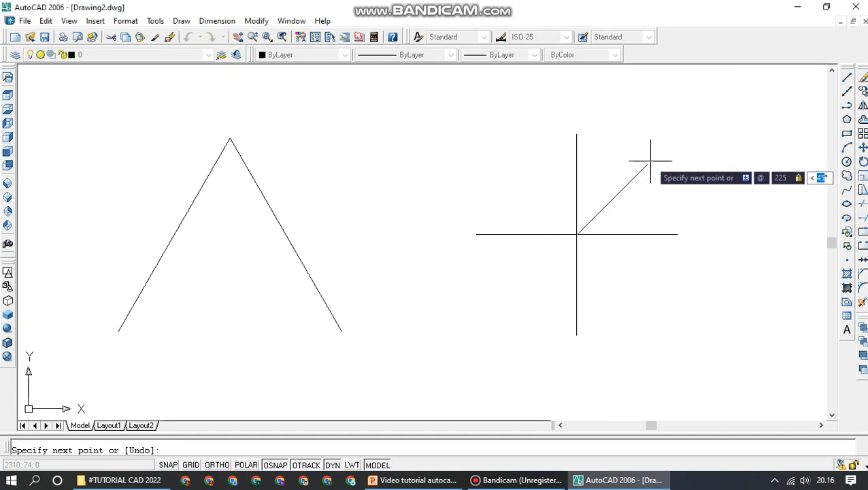
pyautogui.write('45')
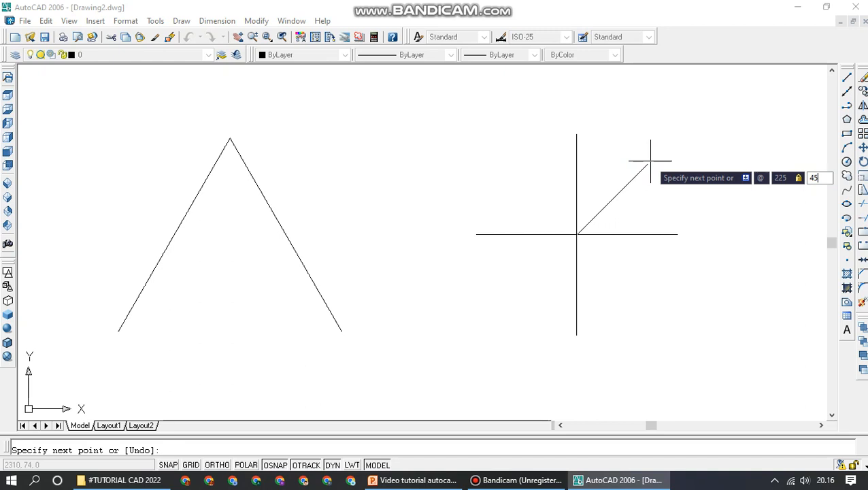
pyautogui.press('Return')
pyautogui.press('Return')
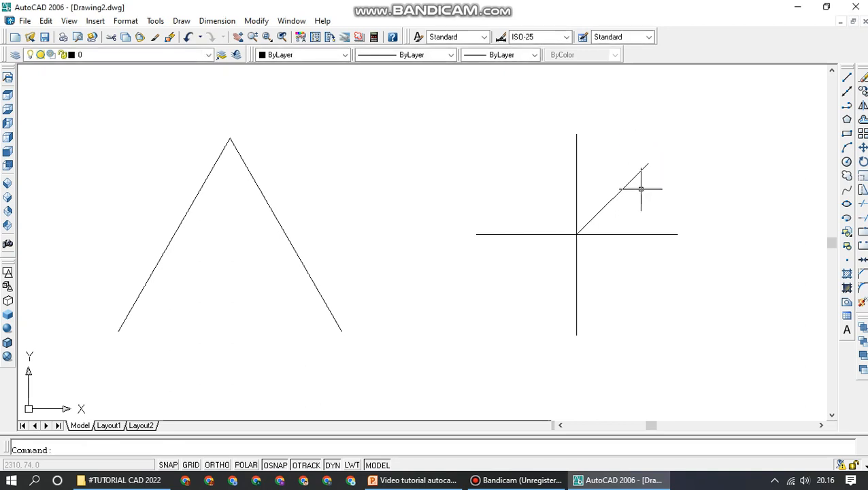
# Draw a 225-unit diagonal line at 135° from the centre of the cross.
pyautogui.write('l')
pyautogui.press('Return')
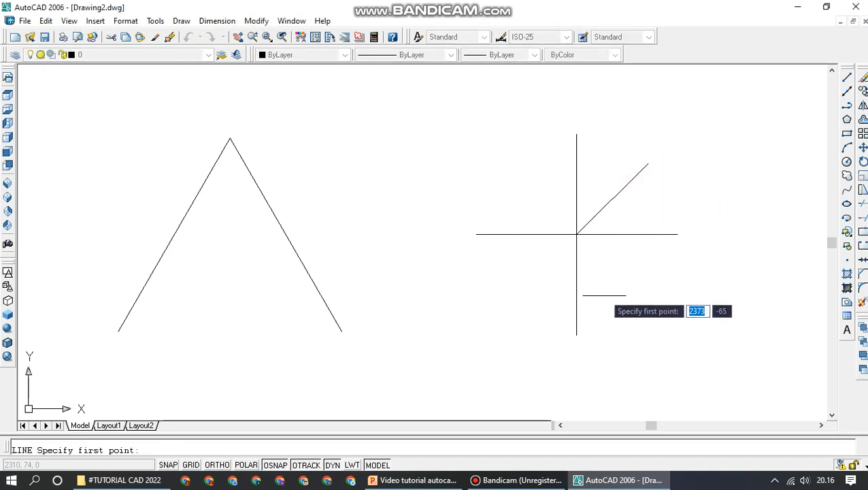
pyautogui.click(577, 234)
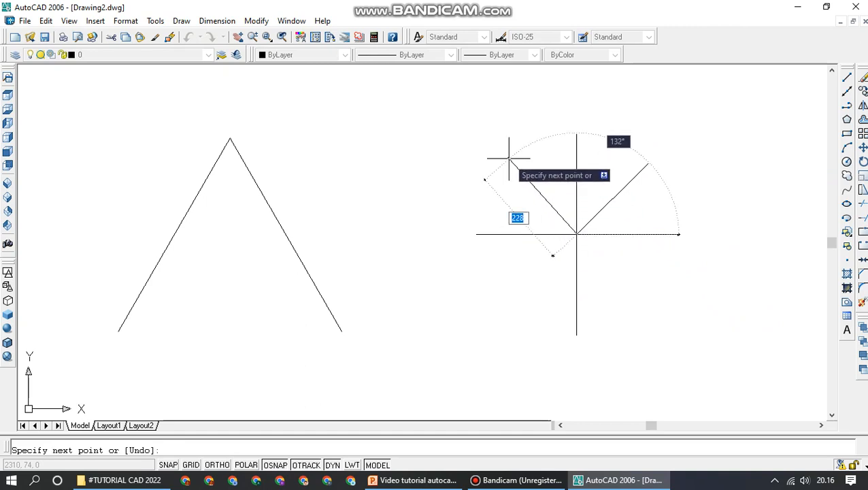
pyautogui.write('225')
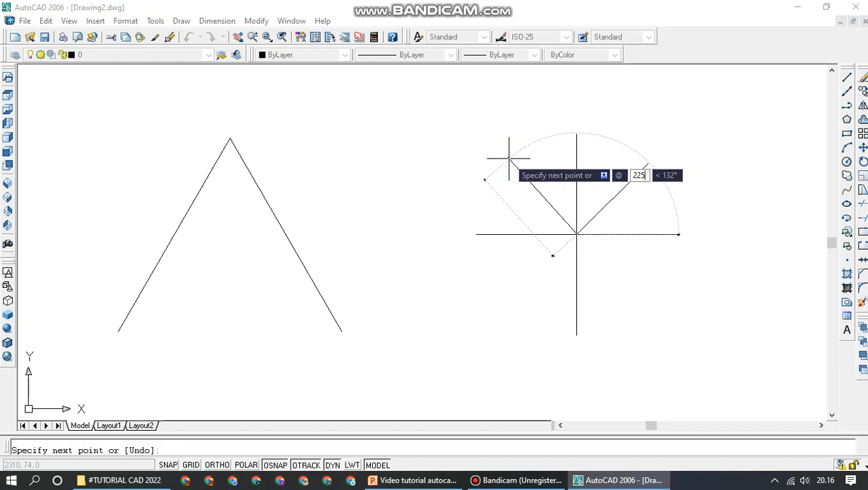
pyautogui.press('Tab')
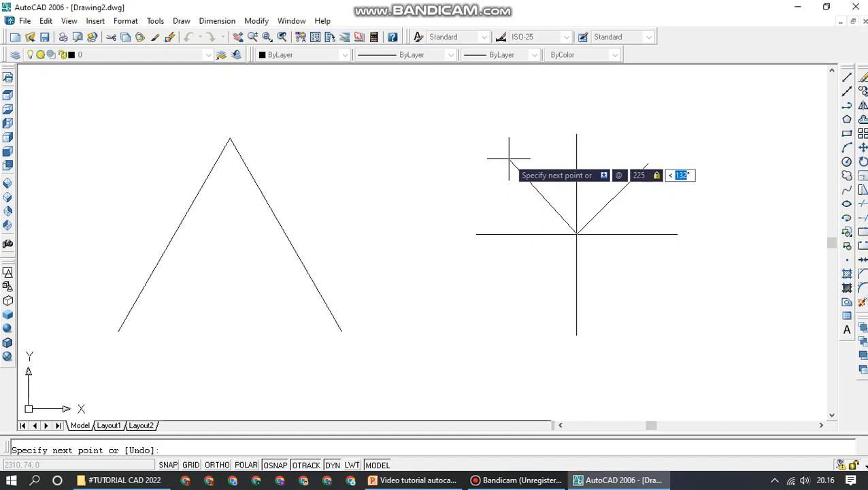
pyautogui.write('135')
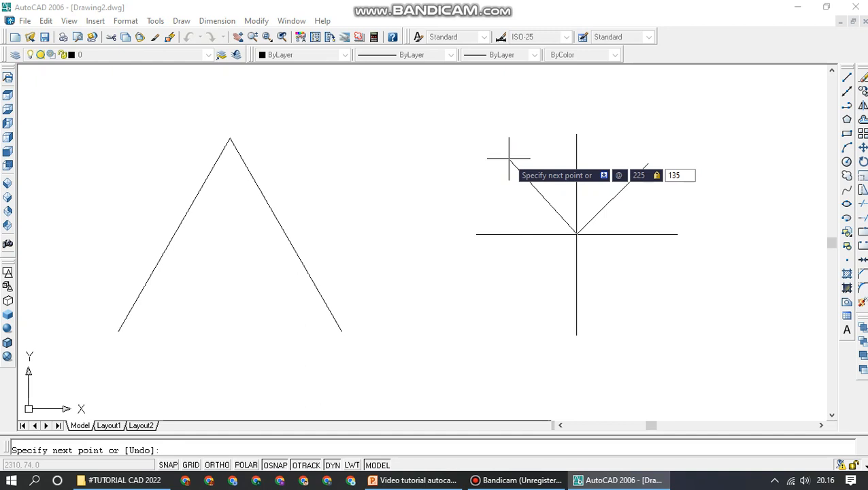
pyautogui.press('Return')
pyautogui.press('Return')
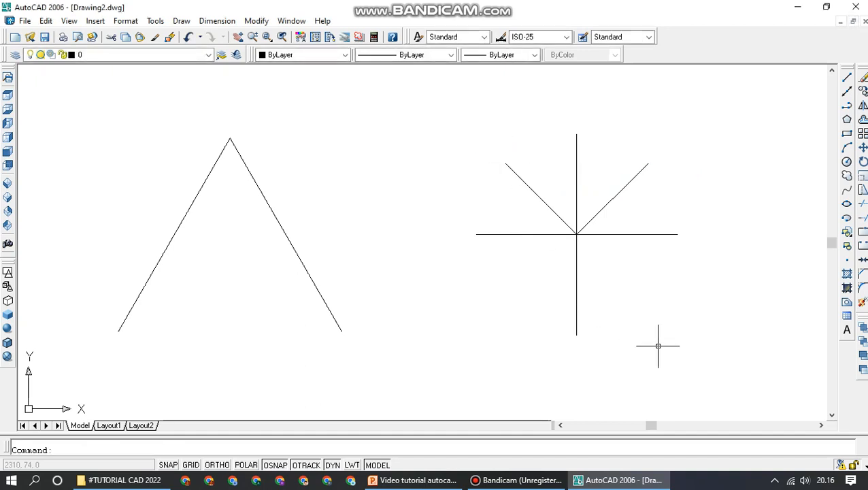
# Draw a 225-unit diagonal line at -45° from the centre of the radial figure.
pyautogui.write('l')
pyautogui.press('Return')
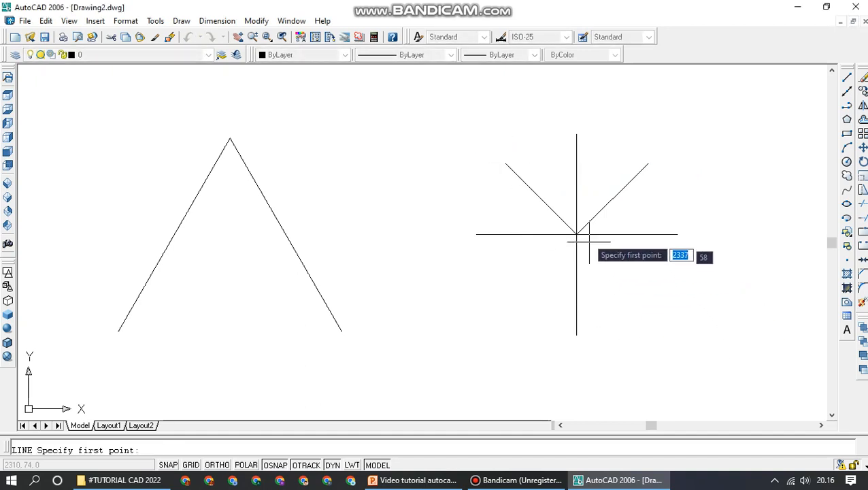
pyautogui.click(577, 234)
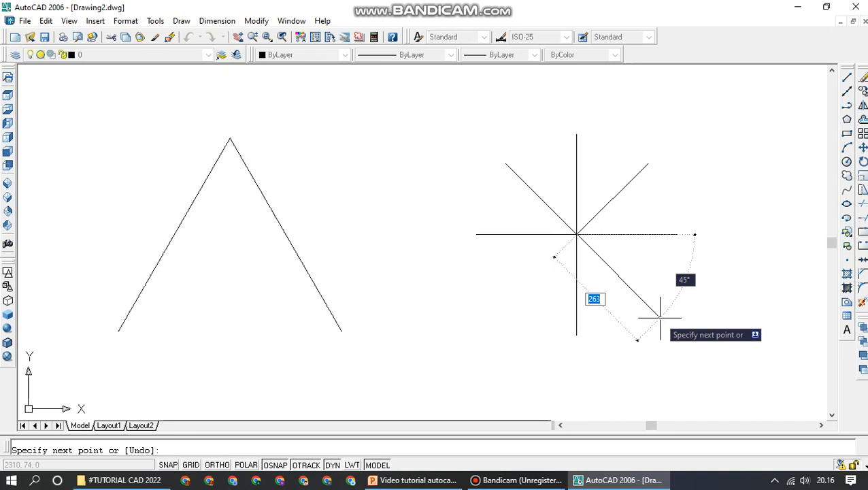
pyautogui.write('@225')
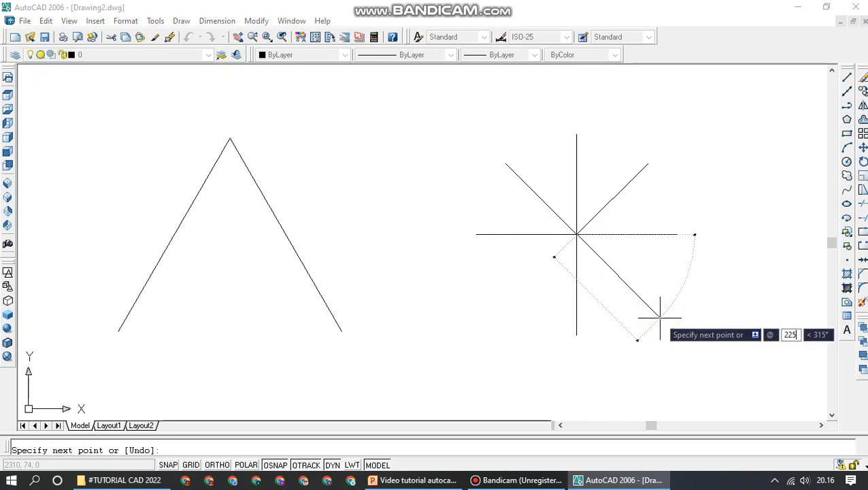
pyautogui.press('Tab')
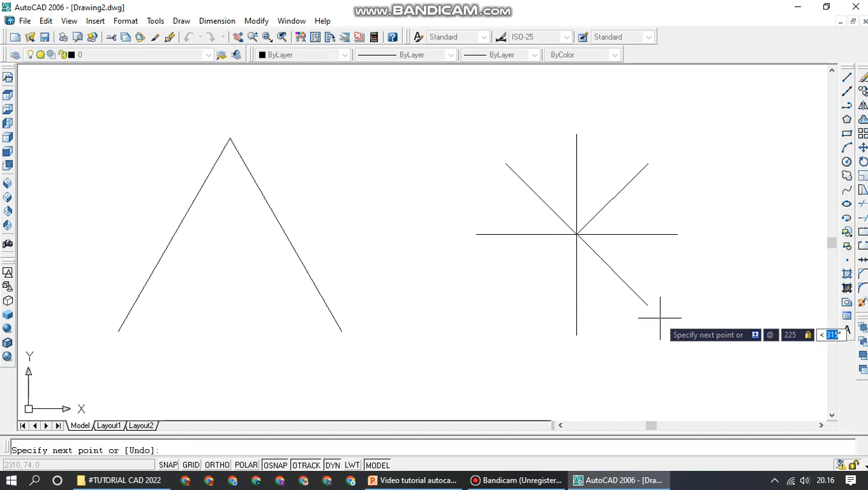
pyautogui.write('-45')
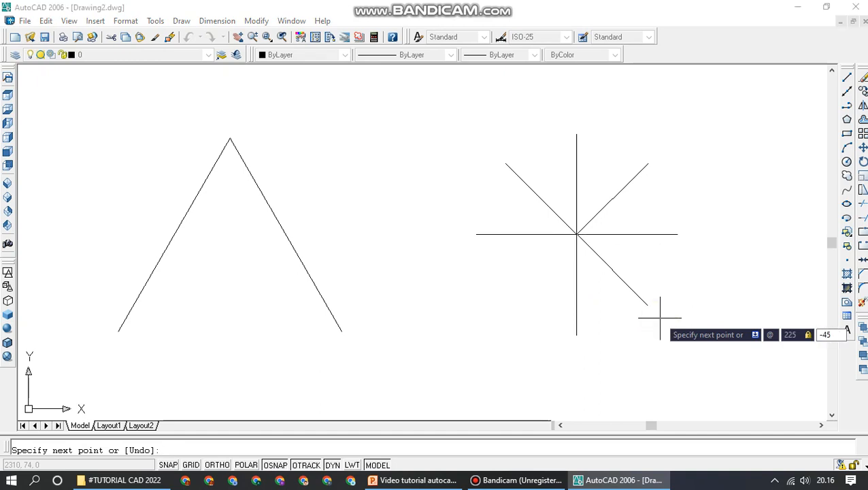
pyautogui.press('Return')
pyautogui.press('Return')
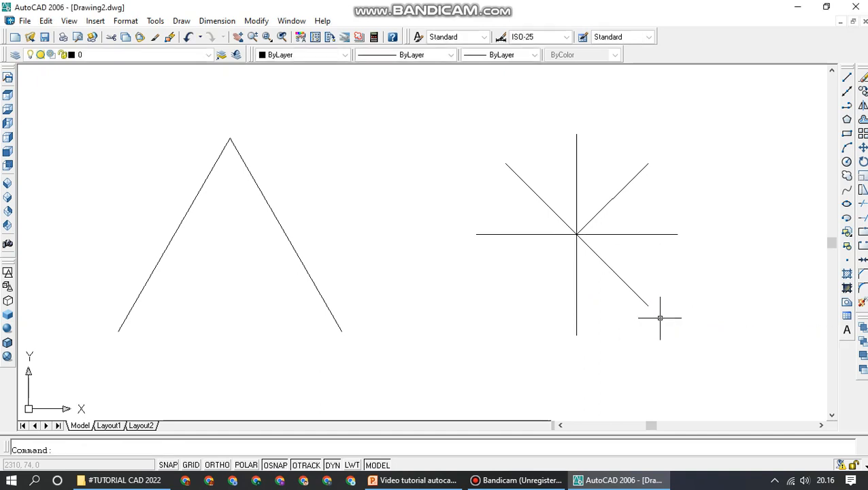
# Draw a 225-unit diagonal line at -135° from the common centre to complete the radial figure.
pyautogui.press('Return')
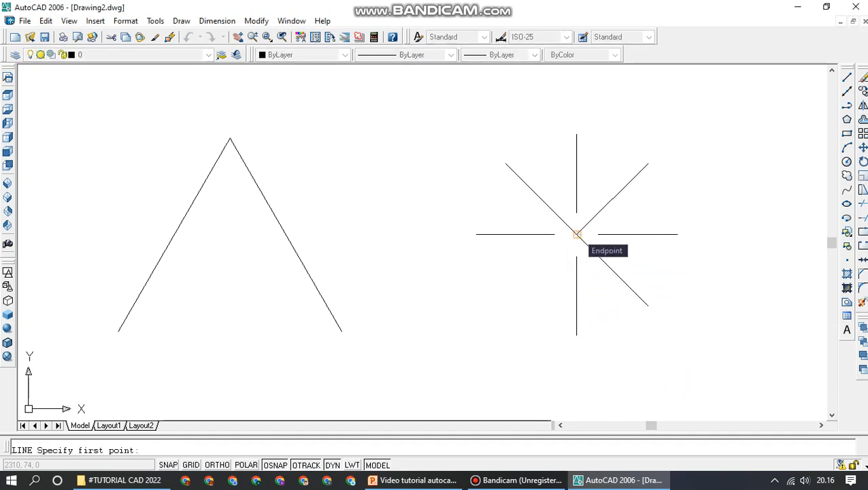
pyautogui.click(576, 234)
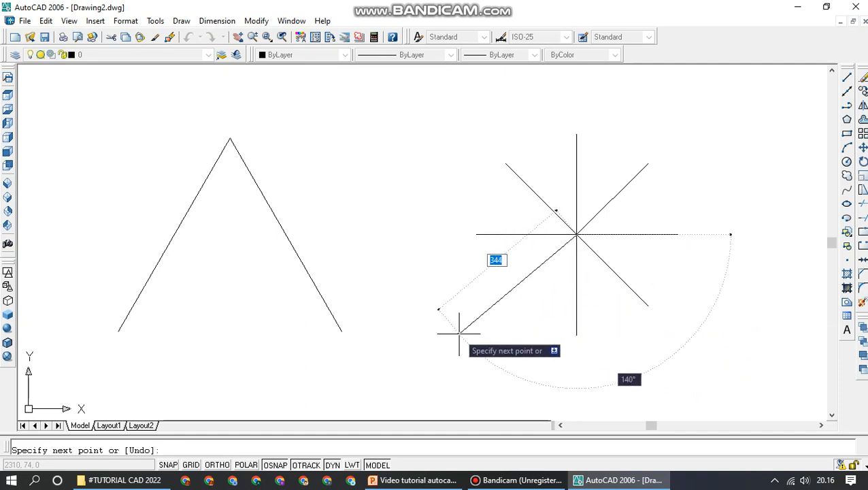
pyautogui.press('shift')
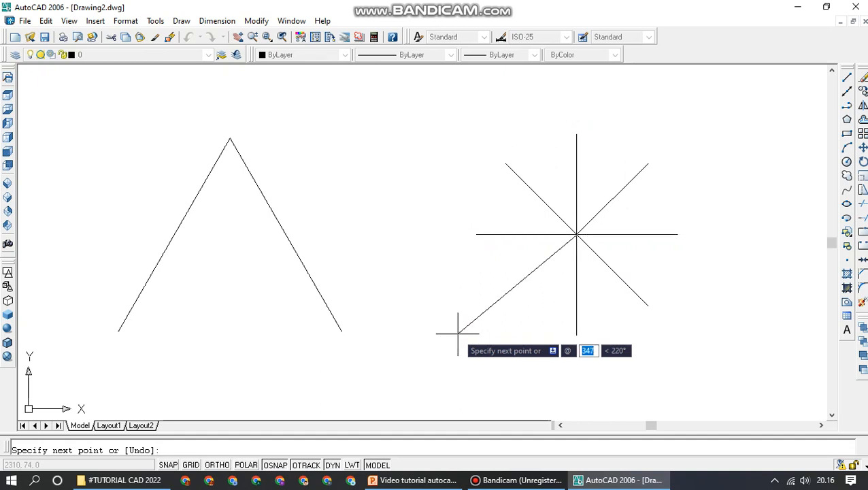
pyautogui.write('225')
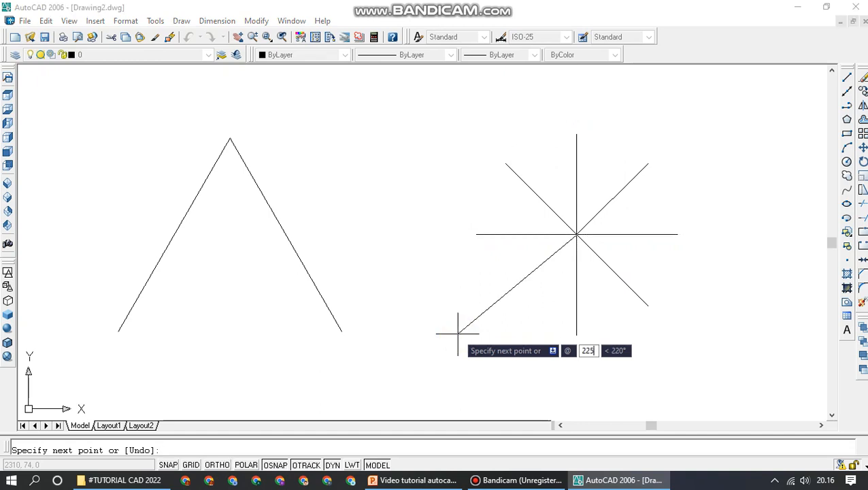
pyautogui.press('Tab')
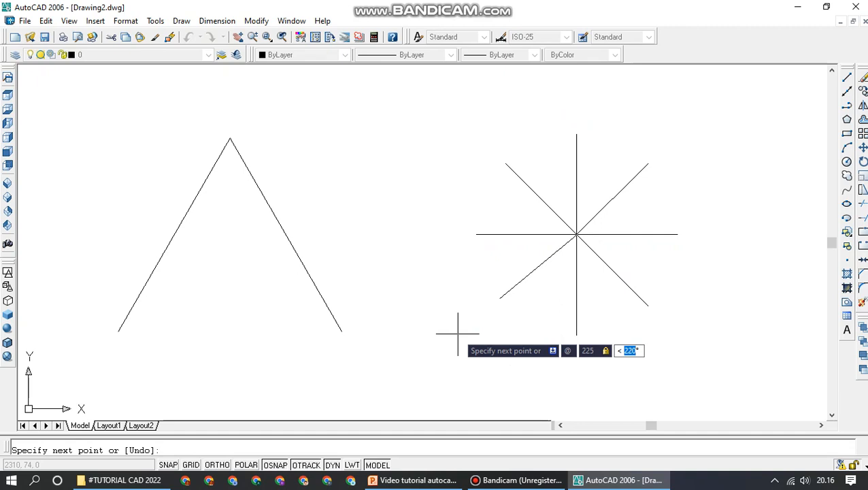
pyautogui.write('-135')
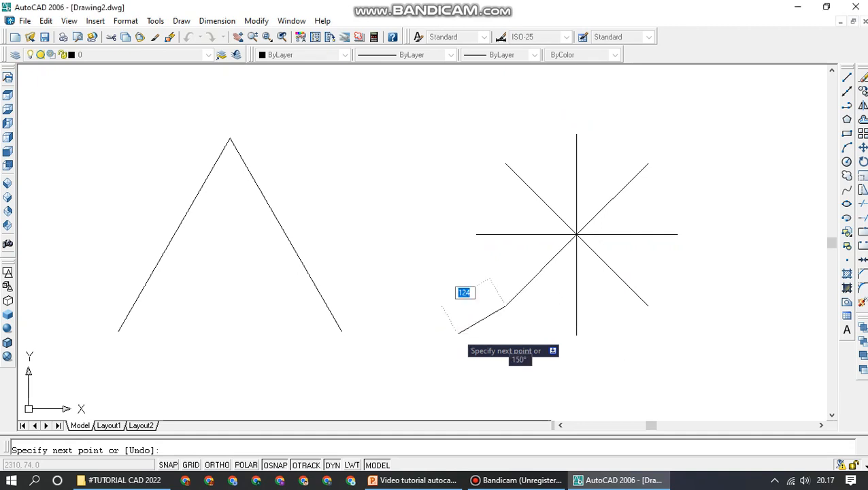
pyautogui.press('Escape')
pyautogui.scroll(-4, 713, 246)
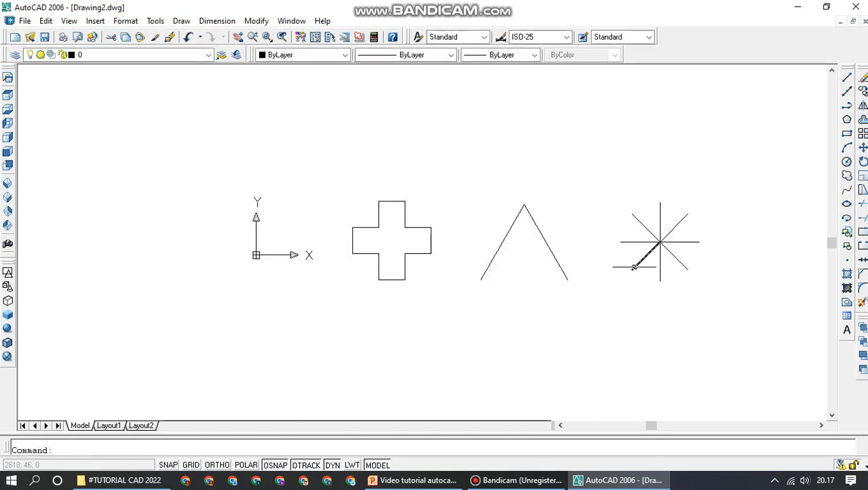
pyautogui.scroll(3, 623, 267)
pyautogui.click(551, 481)
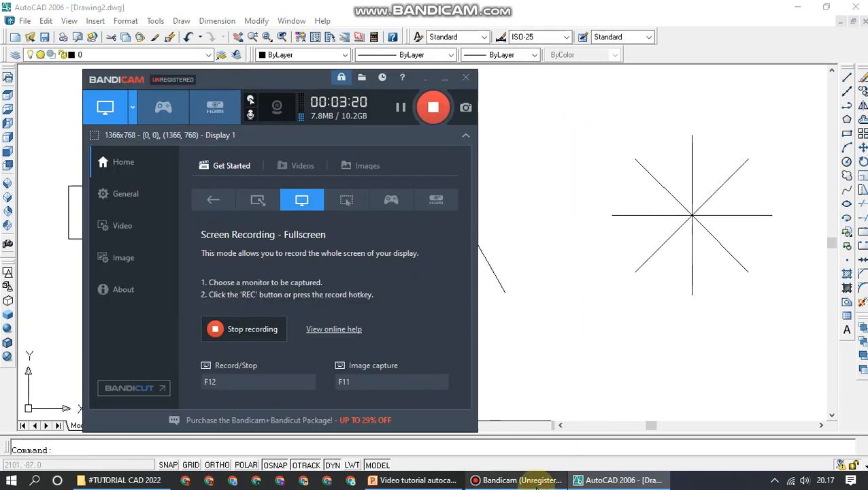
pyautogui.click(535, 481)
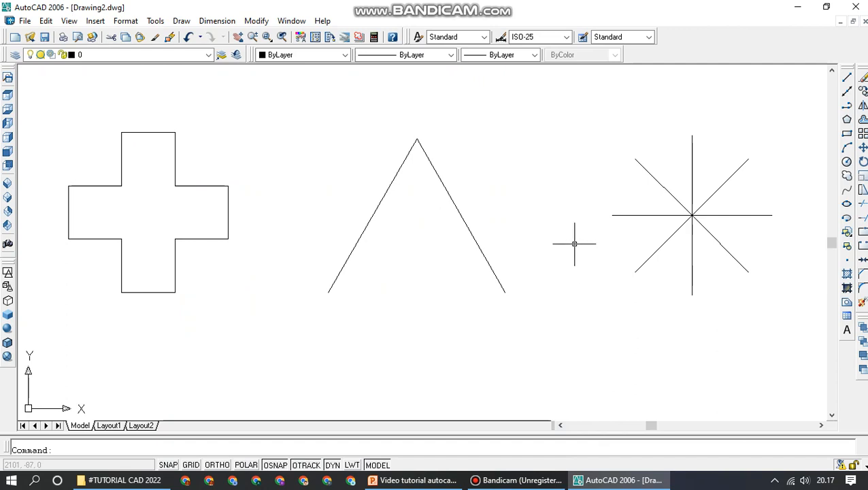
# Switch to the PowerPoint presentation and show the PERINTAH CIRCLE slide to read the circle exercise dimensions.
pyautogui.click(422, 474)
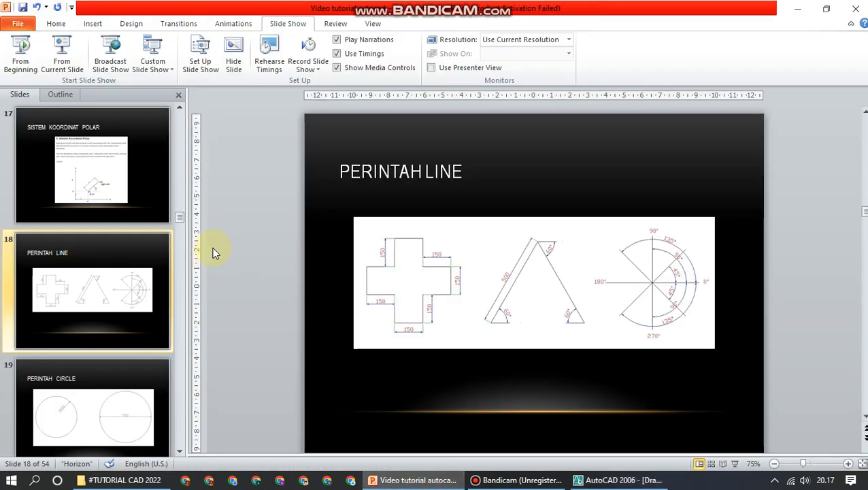
pyautogui.hotkey('ctrl', 'd')
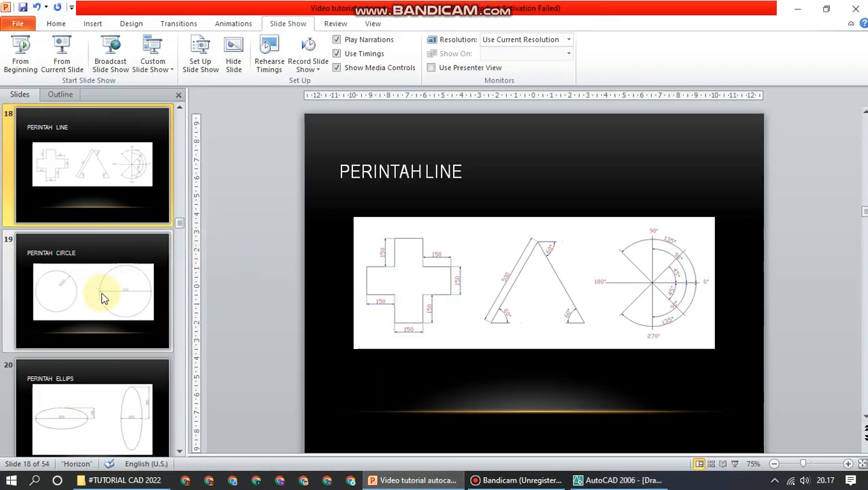
pyautogui.click(106, 273)
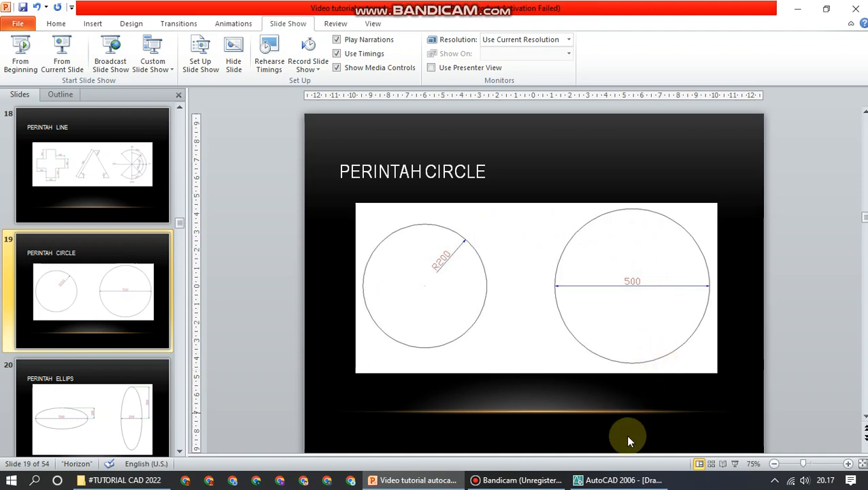
# Switch back to AutoCAD and delete the plus-shaped outline, the inverted V and the radial figure together.
pyautogui.click(616, 480)
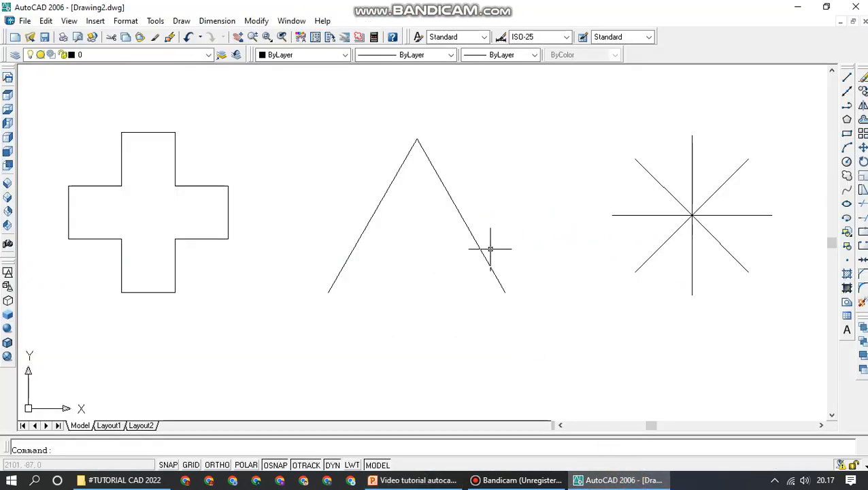
pyautogui.scroll(-4, 490, 248)
pyautogui.moveTo(459, 281); pyautogui.dragTo(466, 242, button='middle')
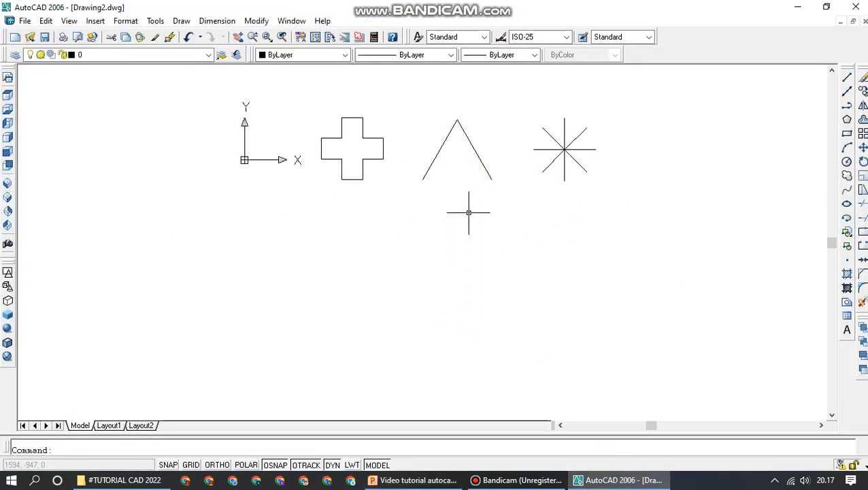
pyautogui.moveTo(600, 190); pyautogui.dragTo(374, 189, button='middle')
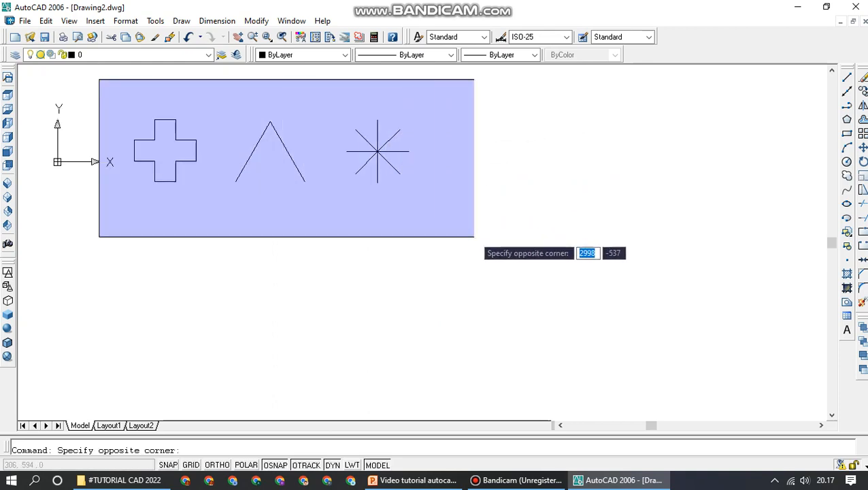
pyautogui.click(475, 236)
pyautogui.press('Delete')
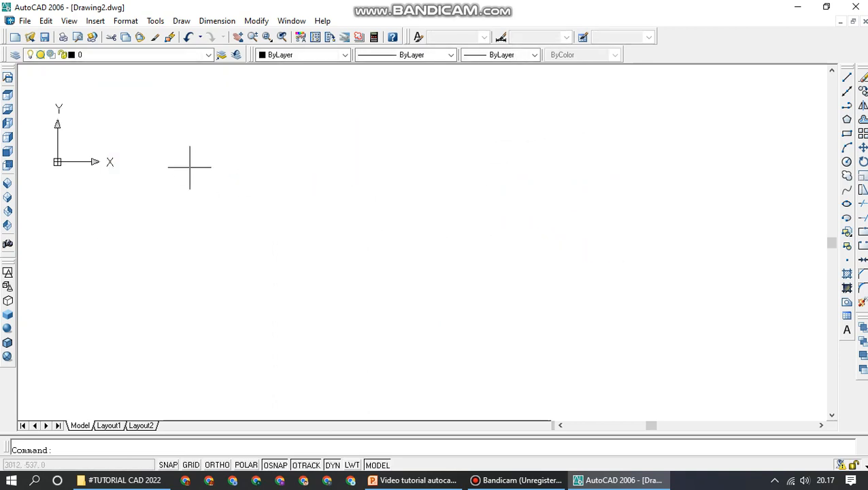
# Draw a circle with a radius of 200 in the empty drawing area.
pyautogui.scroll(3, 171, 130)
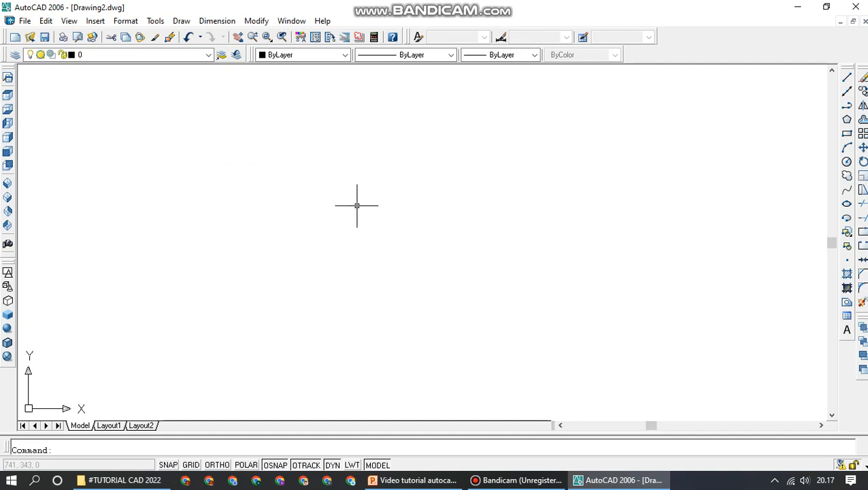
pyautogui.write('c')
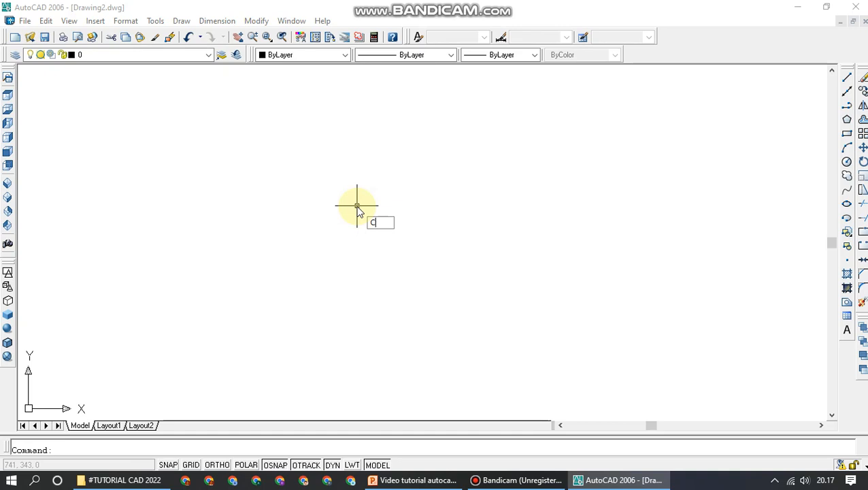
pyautogui.press('Return')
pyautogui.scroll(-4, 407, 164)
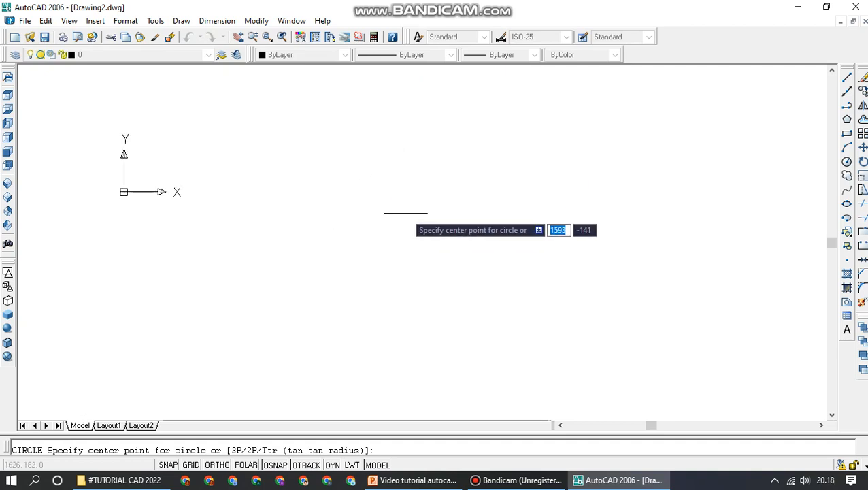
pyautogui.scroll(2, 407, 213)
pyautogui.click(343, 242)
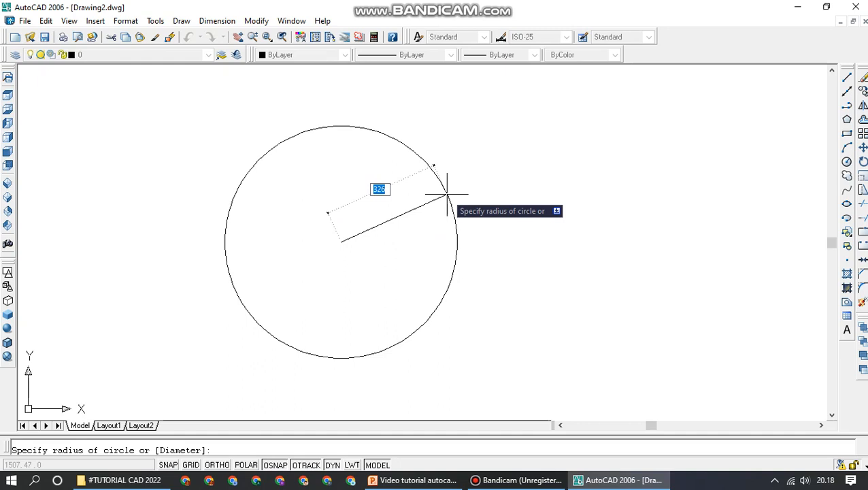
pyautogui.write('200')
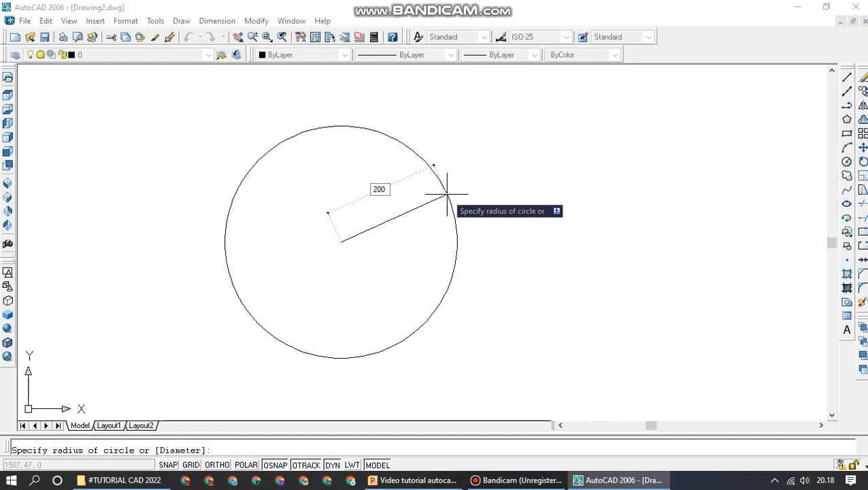
pyautogui.press('Return')
# Switch to the PowerPoint presentation to check the second circle's dimension on the PERINTAH CIRCLE slide.
pyautogui.moveTo(457, 283); pyautogui.dragTo(327, 266, button='middle')
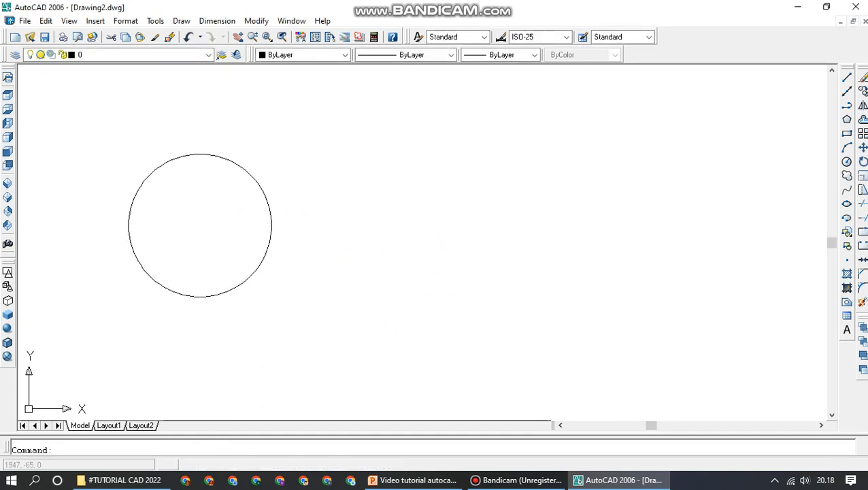
pyautogui.click(408, 481)
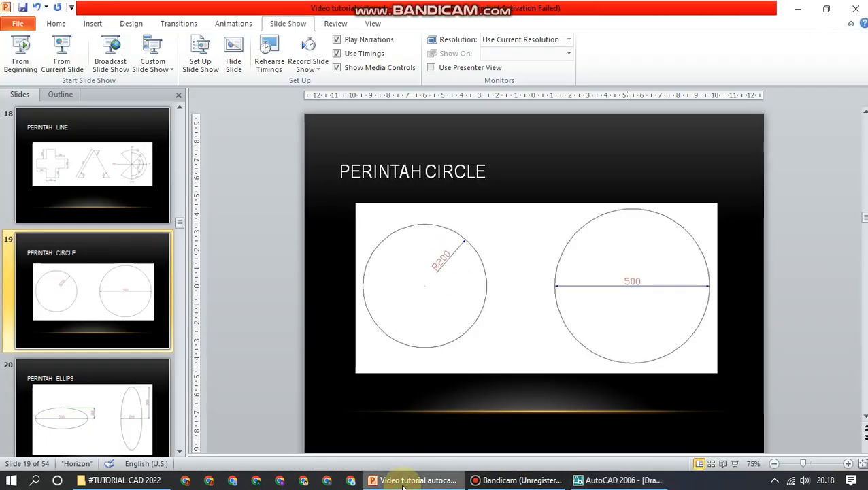
# Switch back to AutoCAD and draw a circle with a diameter of 500 beside the first circle, level with its center.
pyautogui.click(406, 481)
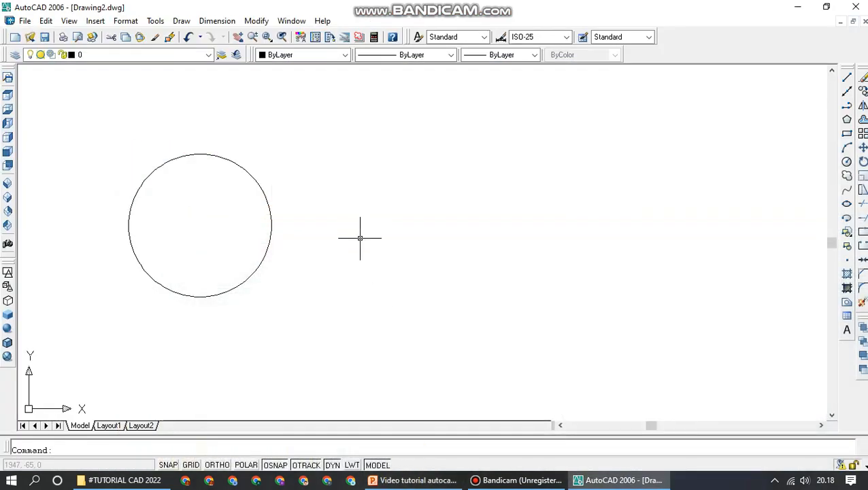
pyautogui.write('c')
pyautogui.press('Return')
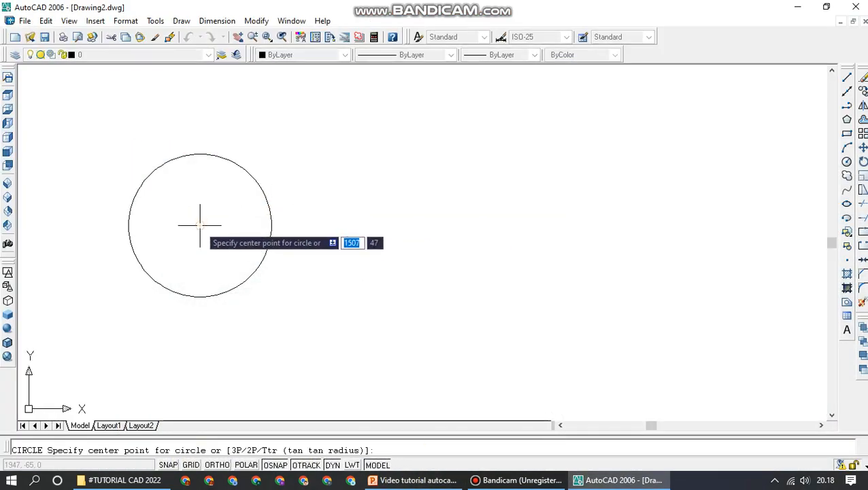
pyautogui.click(536, 225)
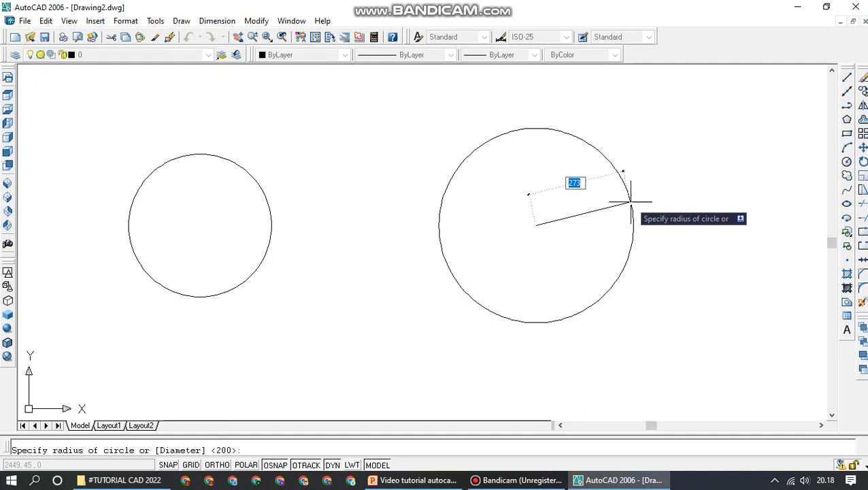
pyautogui.write('D')
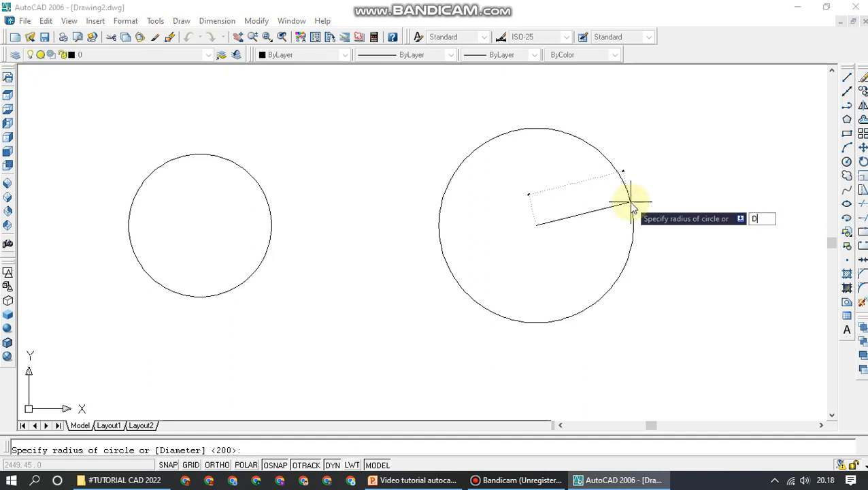
pyautogui.press('Return')
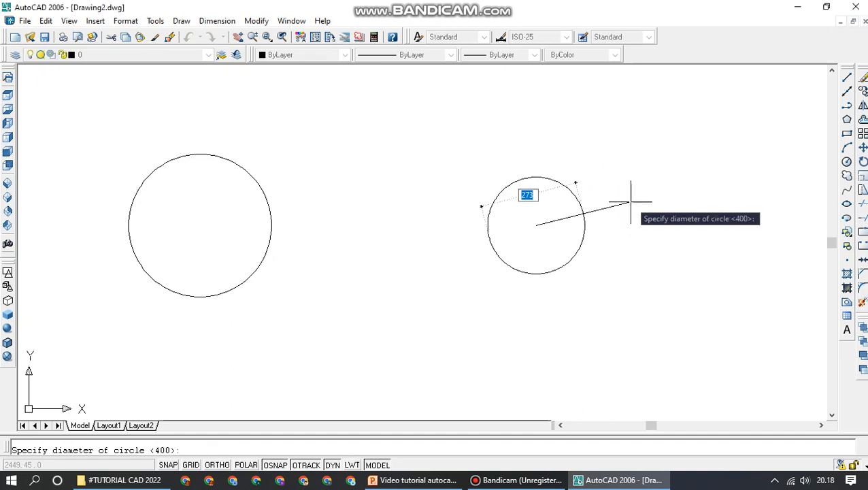
pyautogui.write('500')
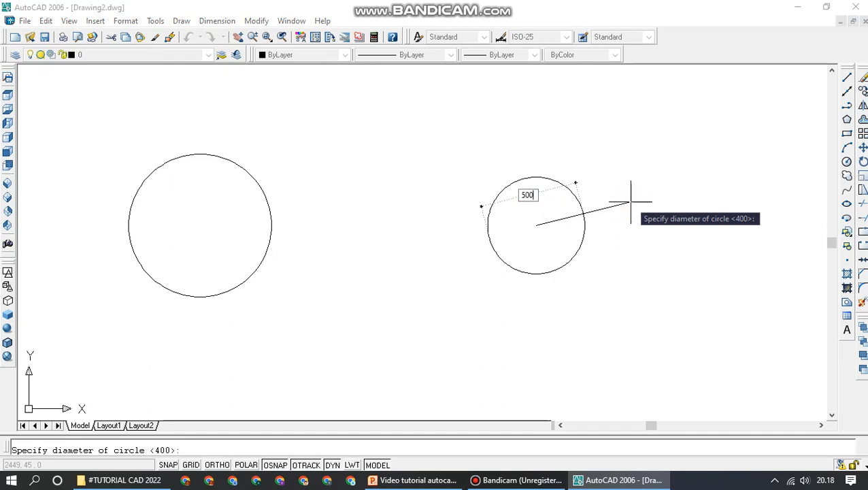
pyautogui.press('Return')
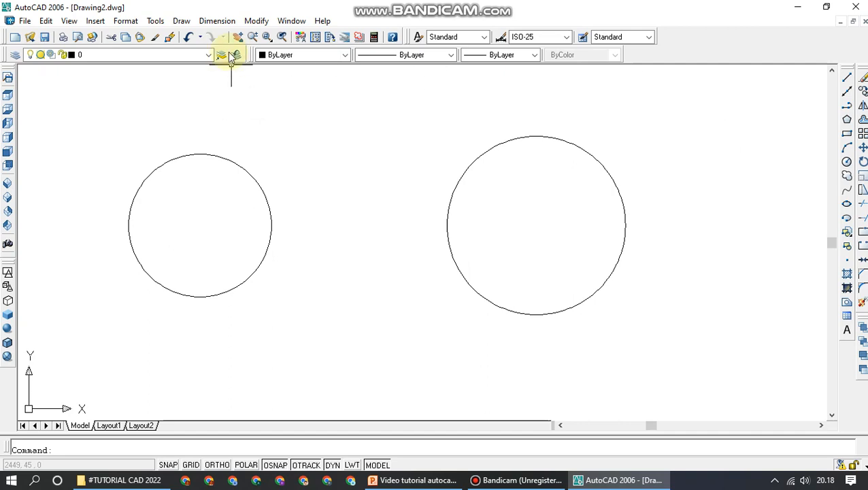
# Add a radius dimension to the smaller circle, placing its text just outside the upper-right edge.
pyautogui.click(224, 21)
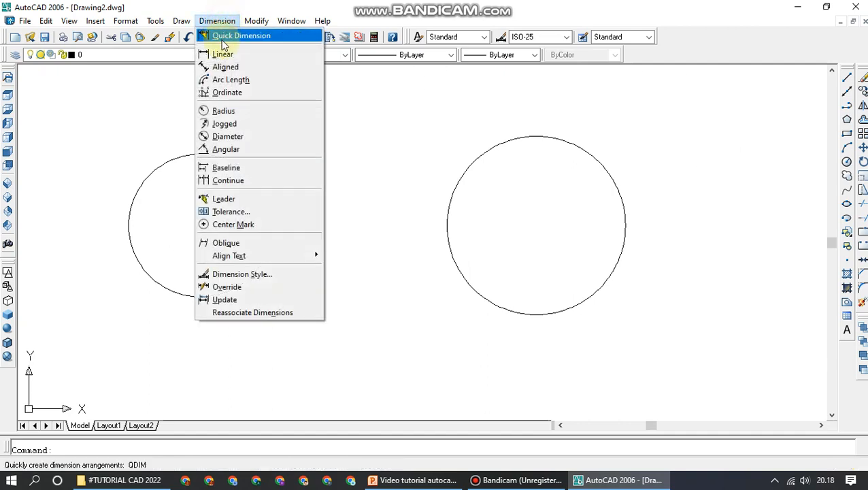
pyautogui.click(248, 117)
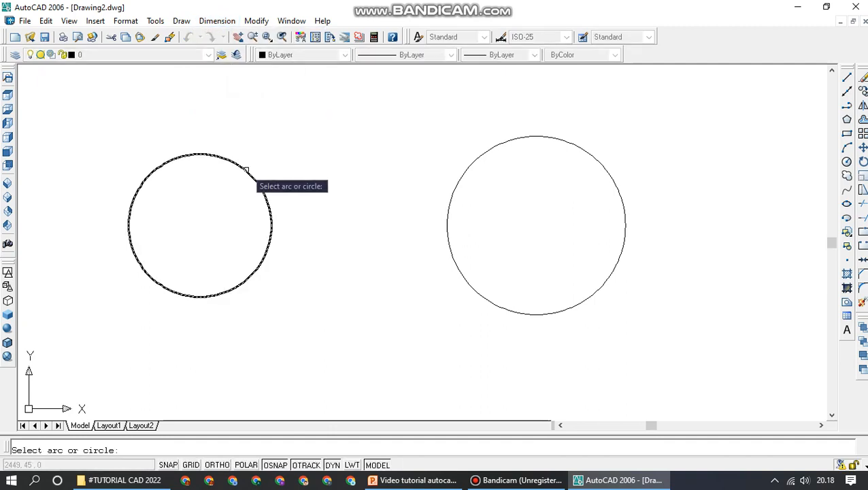
pyautogui.click(249, 169)
pyautogui.click(286, 169)
pyautogui.scroll(5, 292, 156)
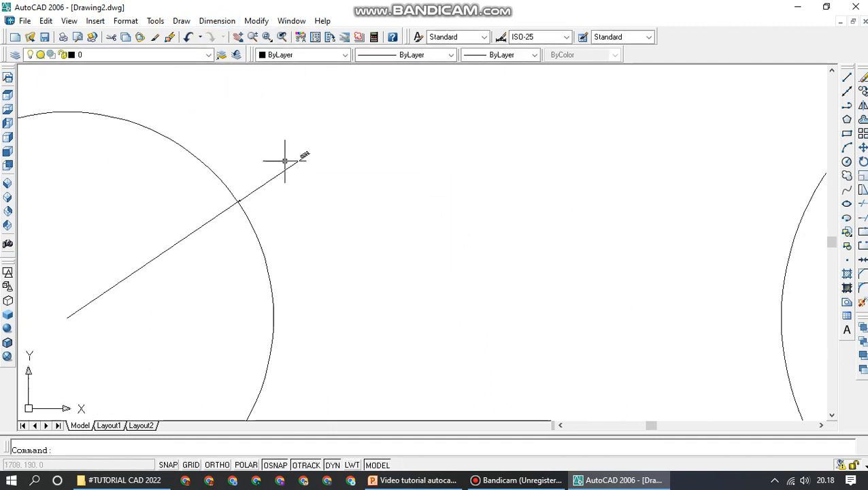
pyautogui.scroll(2, 272, 155)
pyautogui.scroll(-4, 272, 170)
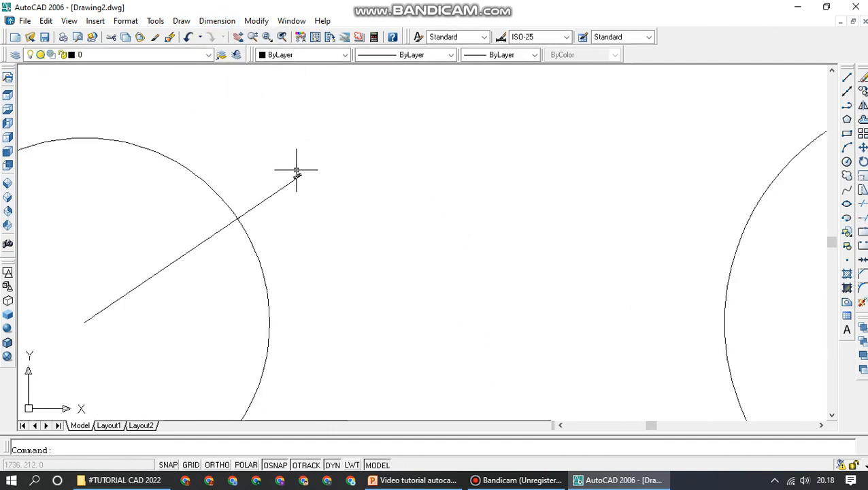
pyautogui.scroll(-1, 326, 170)
pyautogui.scroll(-2, 289, 172)
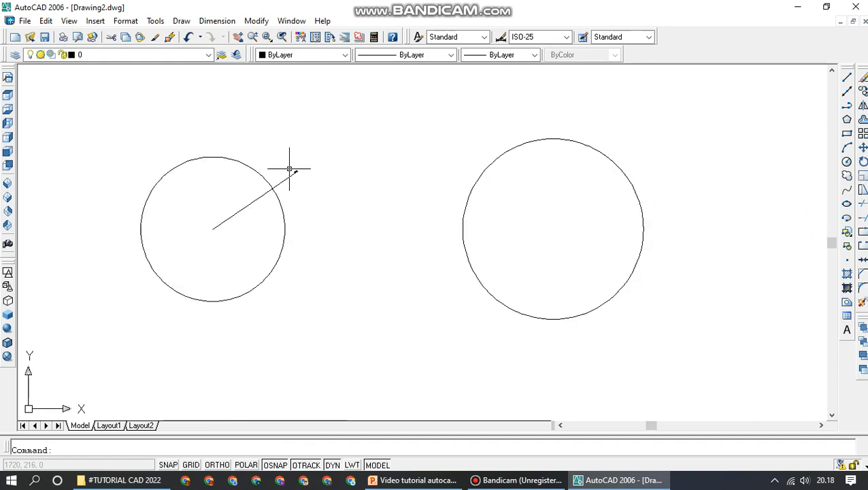
# Add a horizontal linear dimension between the larger circle's left and right quadrants, with the dimension line through its center.
pyautogui.click(221, 23)
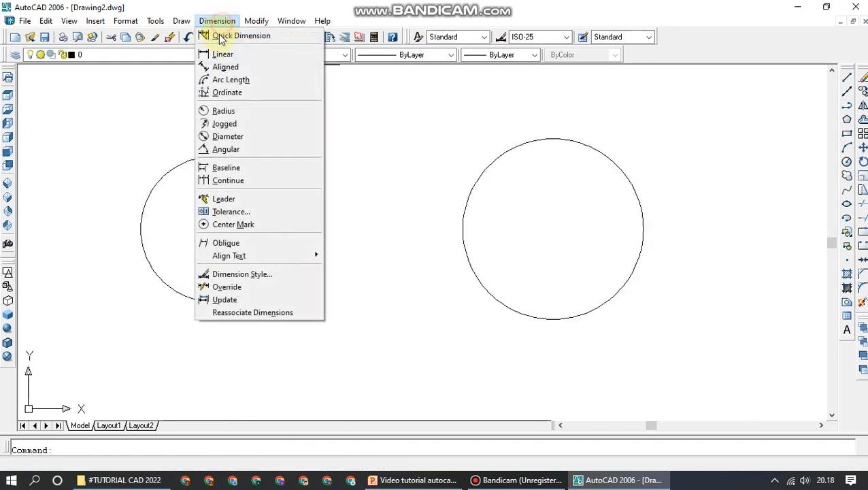
pyautogui.click(221, 55)
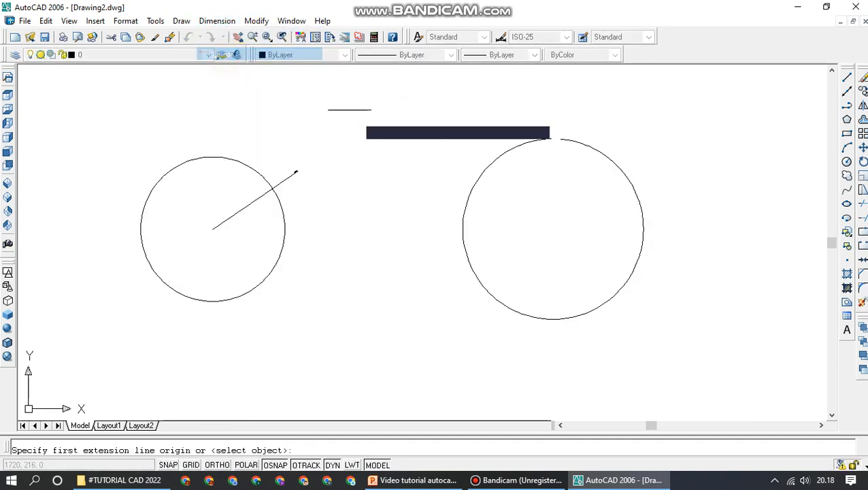
pyautogui.click(462, 229)
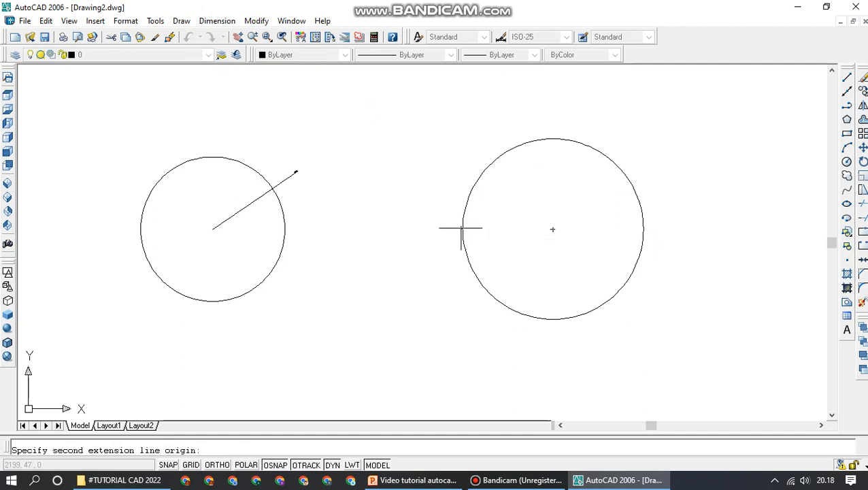
pyautogui.click(643, 229)
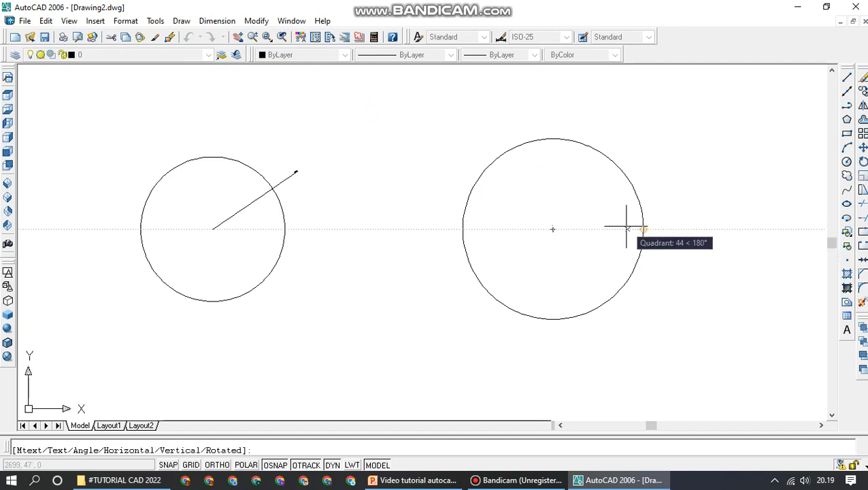
pyautogui.click(553, 229)
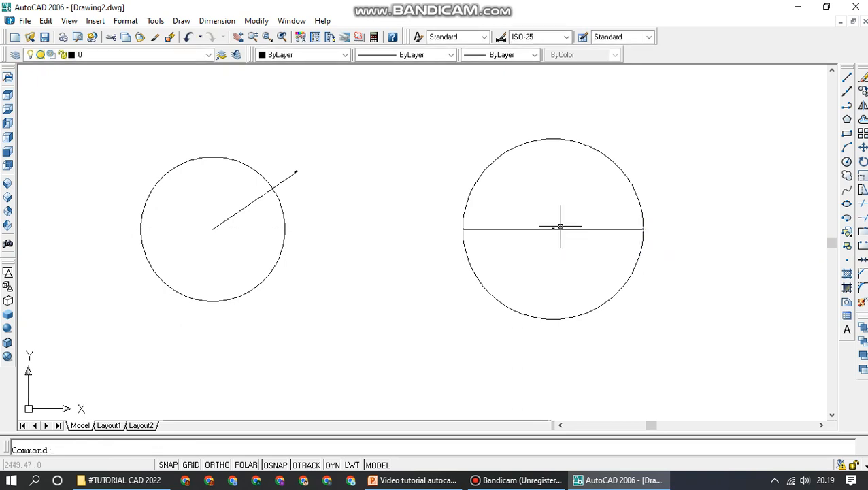
# Examine the dimension texts on both circles up close to check the radius and the diameter.
pyautogui.scroll(6, 558, 229)
pyautogui.scroll(-6, 500, 235)
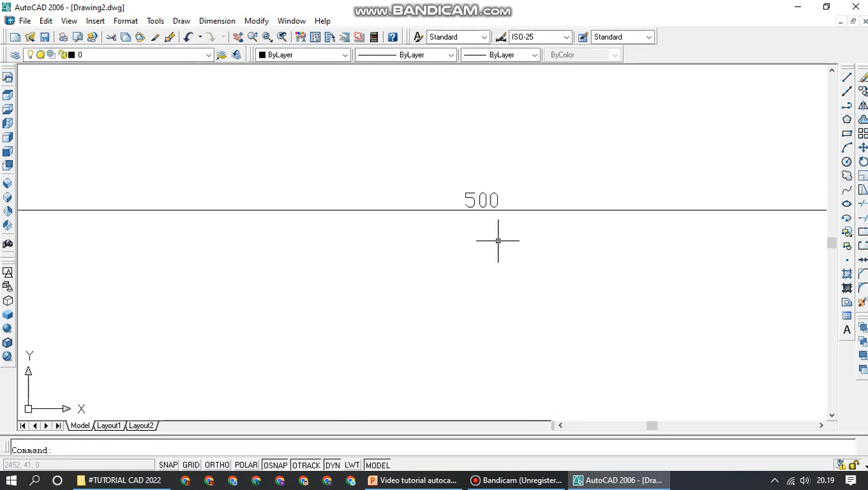
pyautogui.scroll(1, 510, 230)
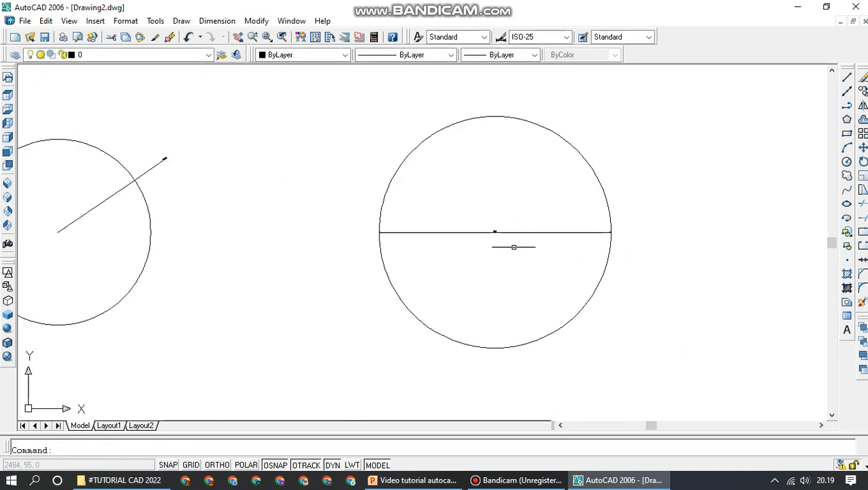
pyautogui.scroll(-2, 607, 242)
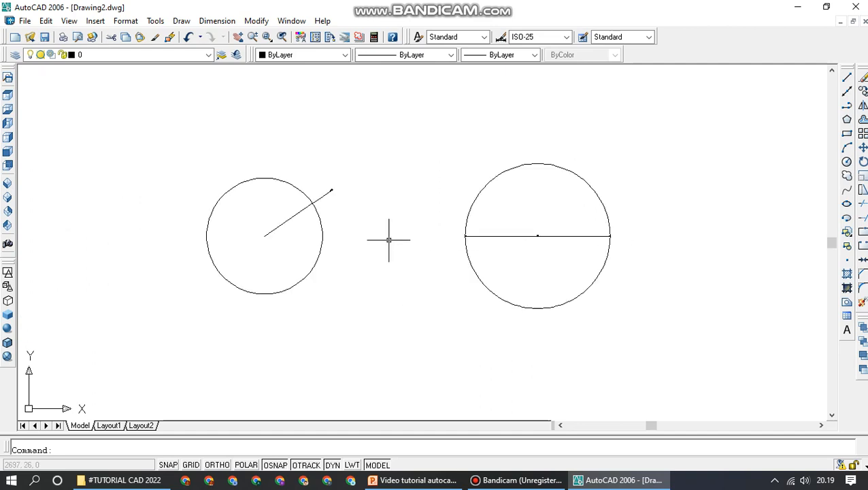
pyautogui.scroll(10, 314, 196)
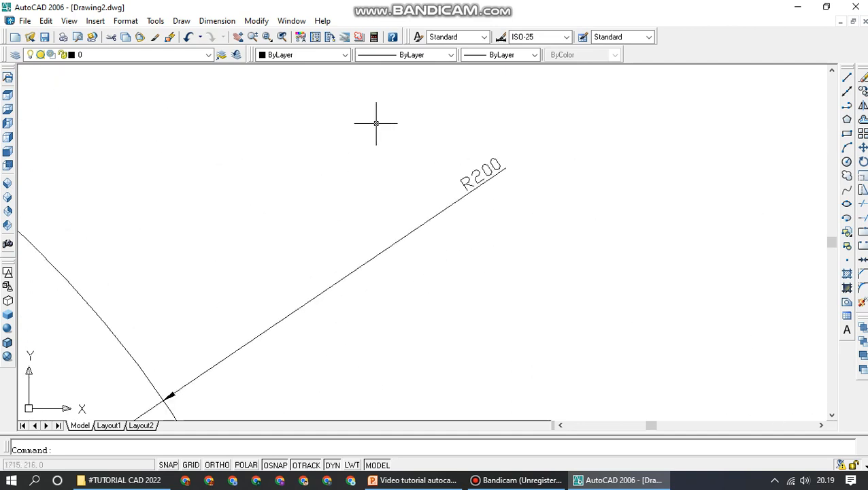
pyautogui.scroll(-9, 262, 189)
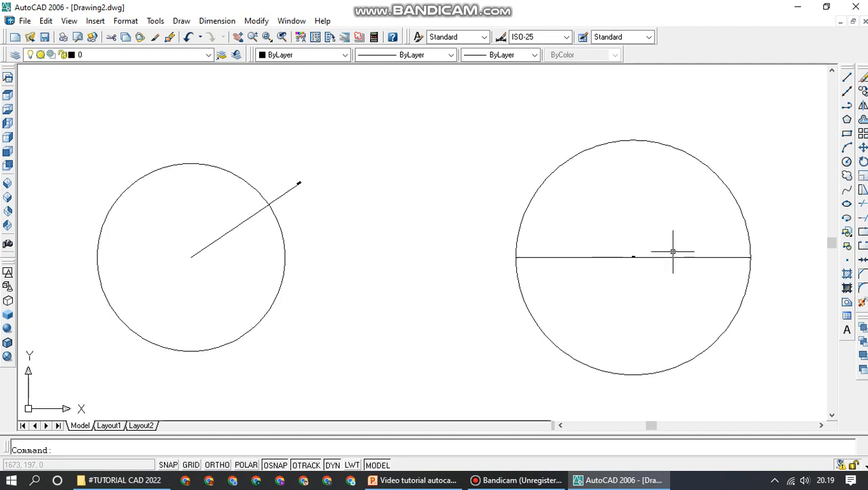
pyautogui.scroll(8, 673, 252)
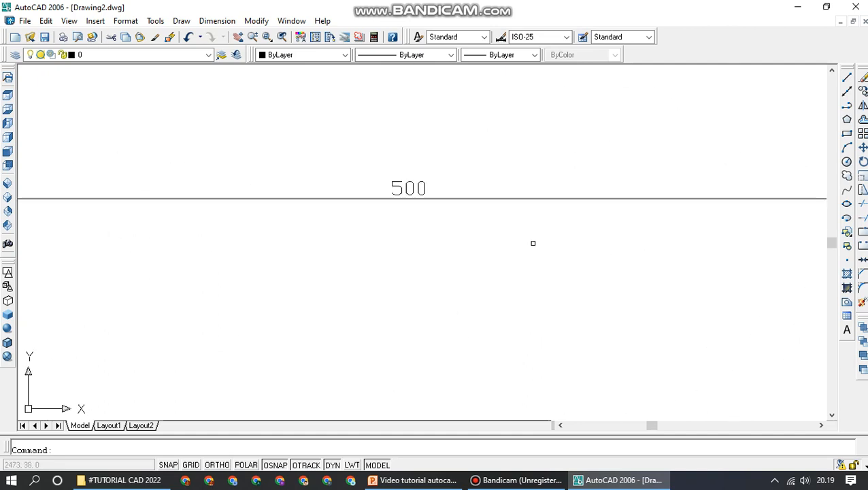
pyautogui.scroll(-9, 533, 243)
pyautogui.scroll(2, 409, 145)
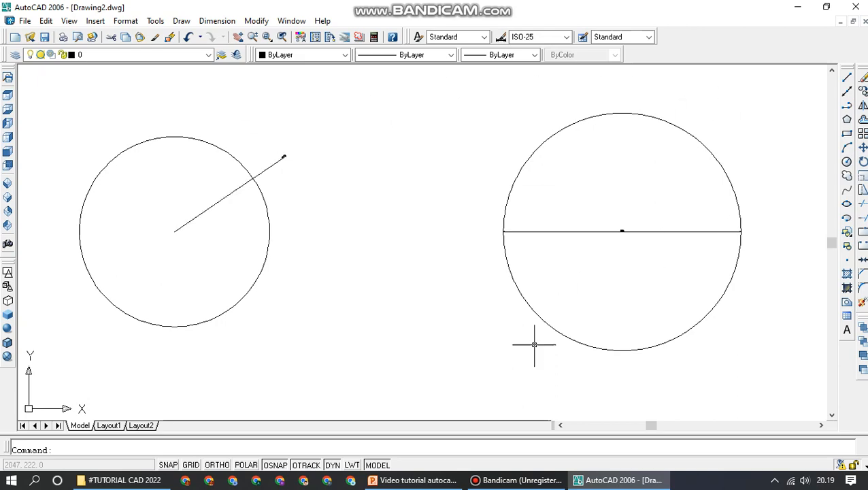
pyautogui.click(523, 480)
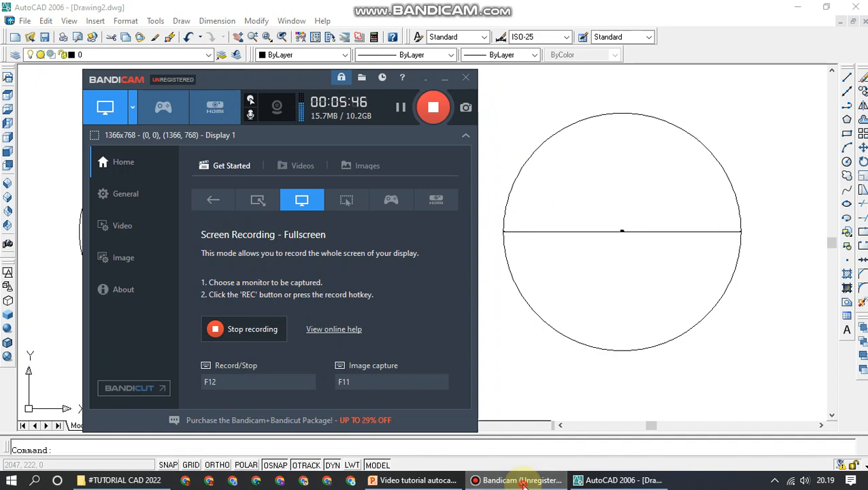
pyautogui.click(523, 480)
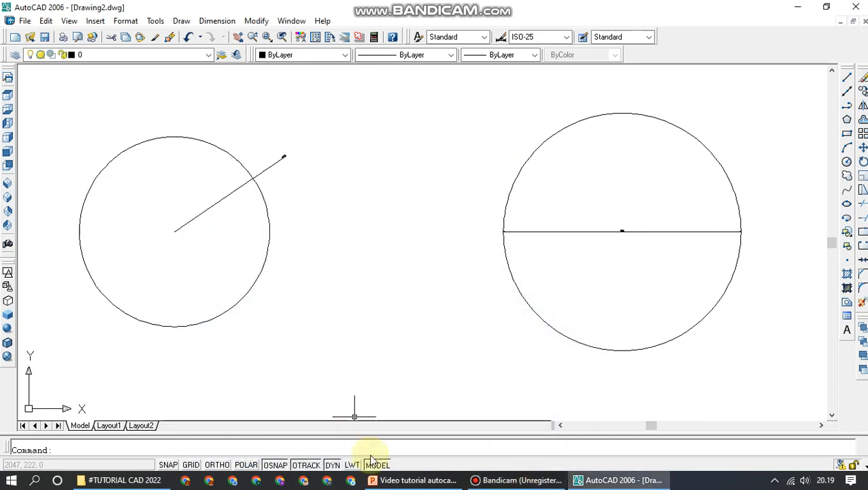
# Switch to the PowerPoint presentation and show the PERINTAH ELLIPS slide to read the ellipse exercise dimensions.
pyautogui.click(408, 481)
pyautogui.scroll(-1, 93, 290)
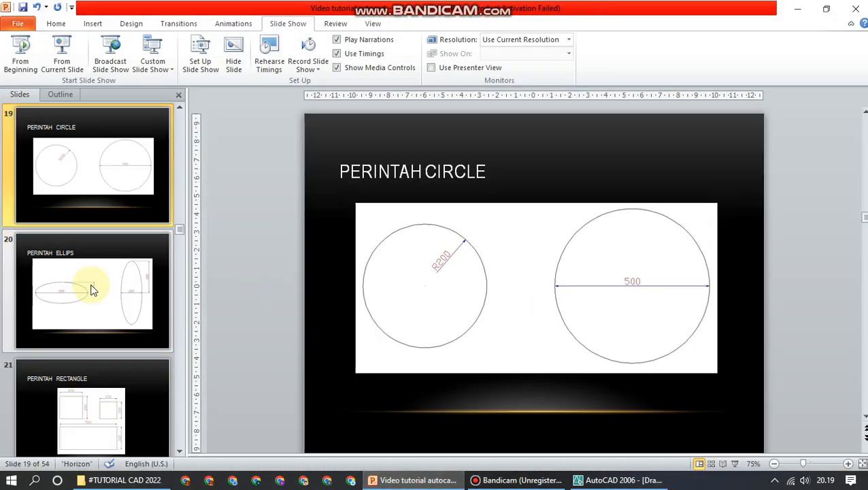
pyautogui.click(105, 286)
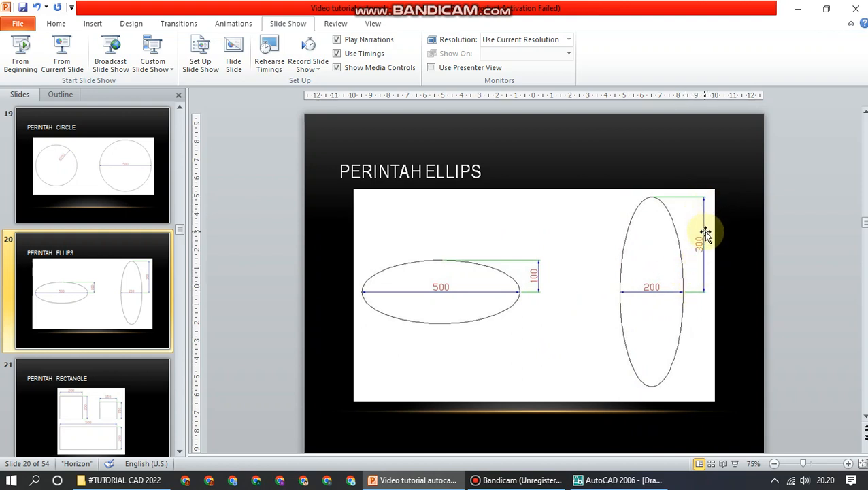
# Switch back to AutoCAD and delete both circles together with their radius and linear dimensions.
pyautogui.click(616, 480)
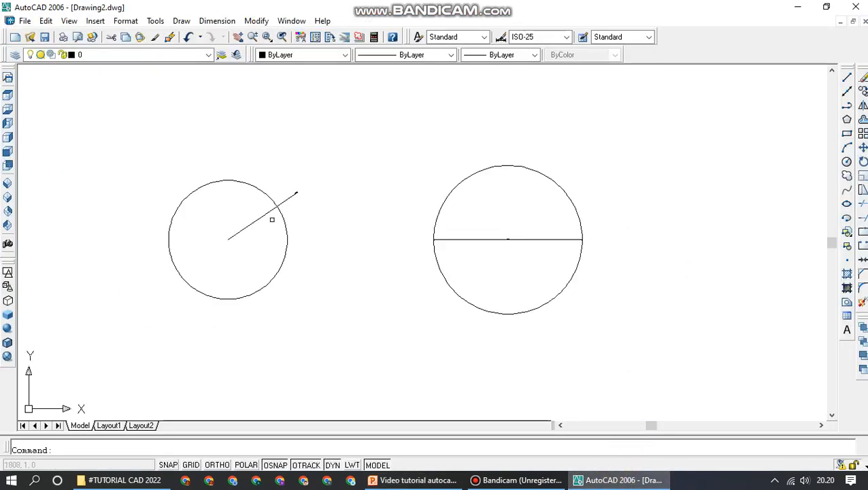
pyautogui.click(149, 126)
pyautogui.click(689, 375)
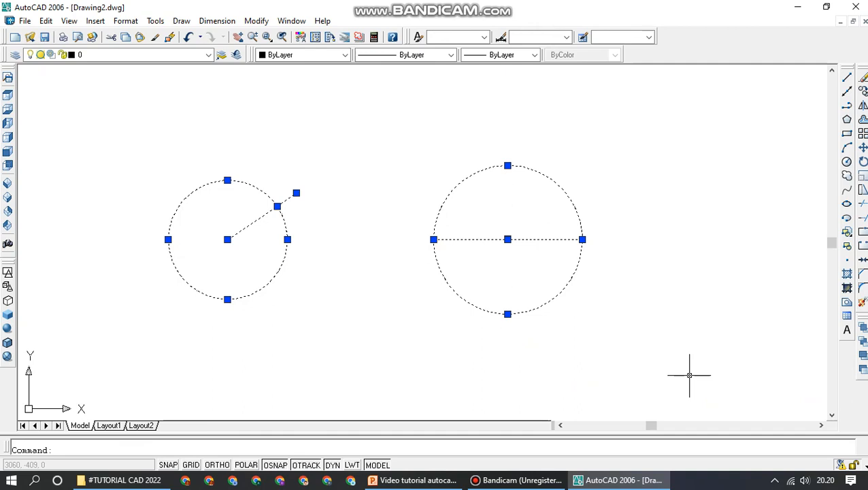
pyautogui.press('Delete')
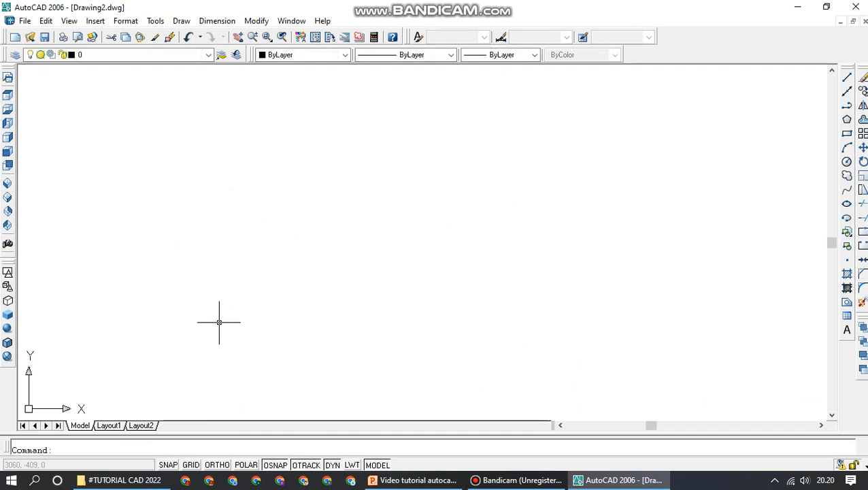
# Draw an ellipse in the empty drawing with Ortho on, using a 500 horizontal axis and a 100 distance to the other axis.
pyautogui.write('EL')
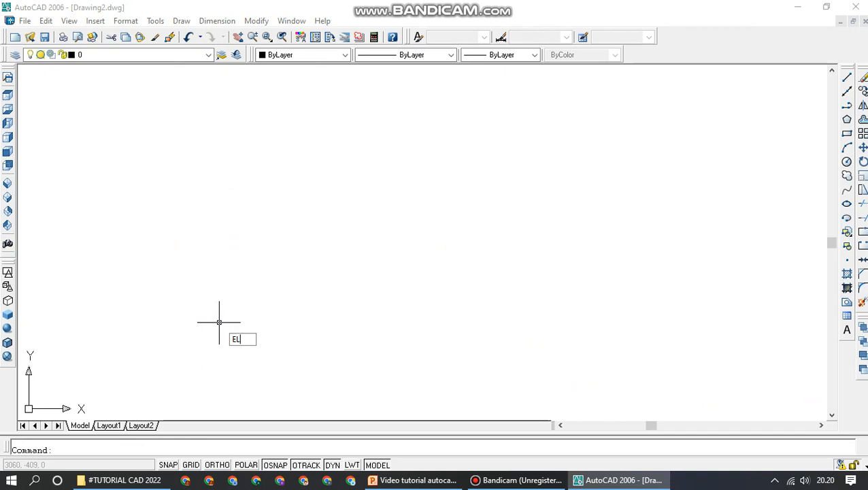
pyautogui.press('Return')
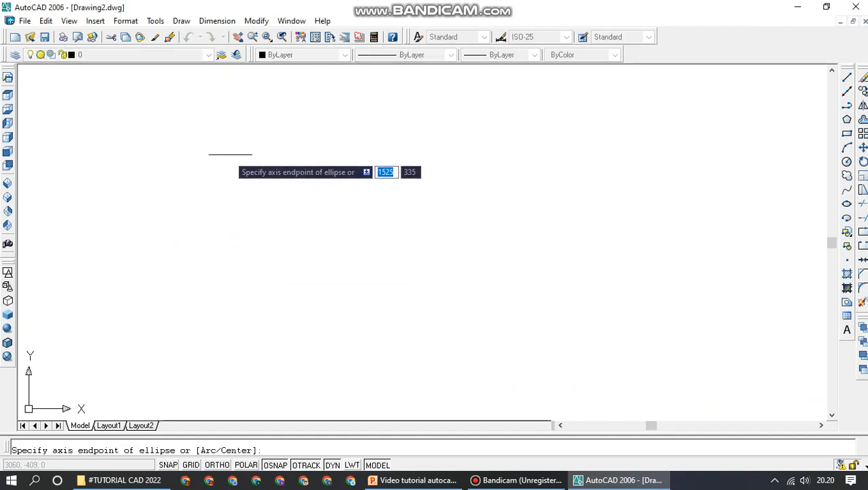
pyautogui.click(185, 254)
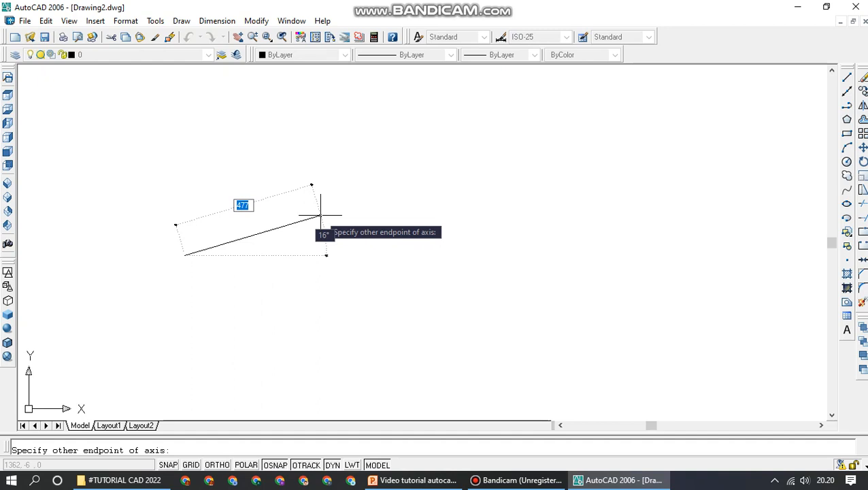
pyautogui.press('F8')
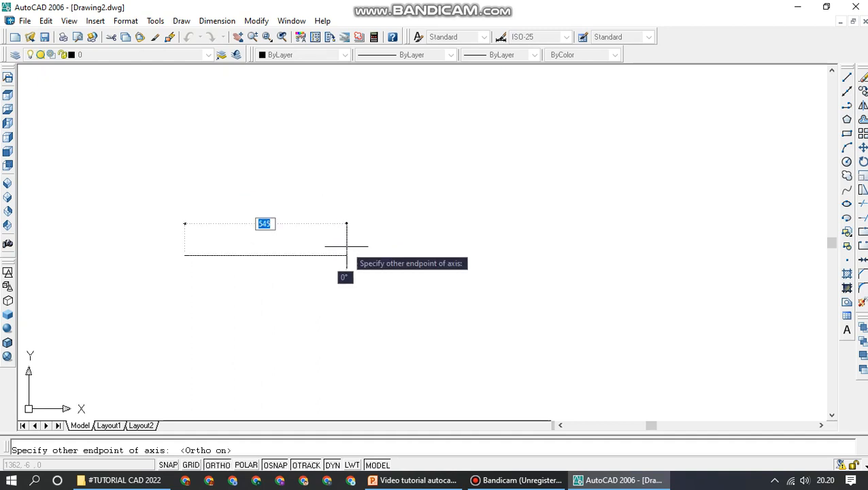
pyautogui.write('50')
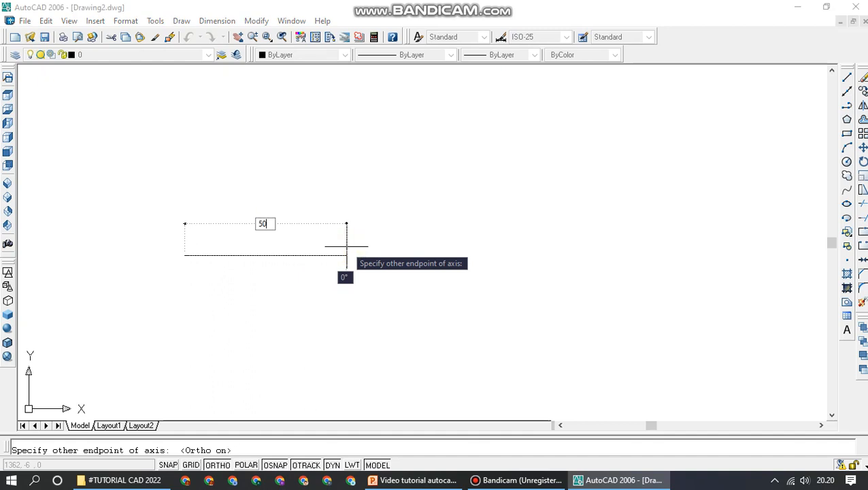
pyautogui.write('0')
pyautogui.press('Return')
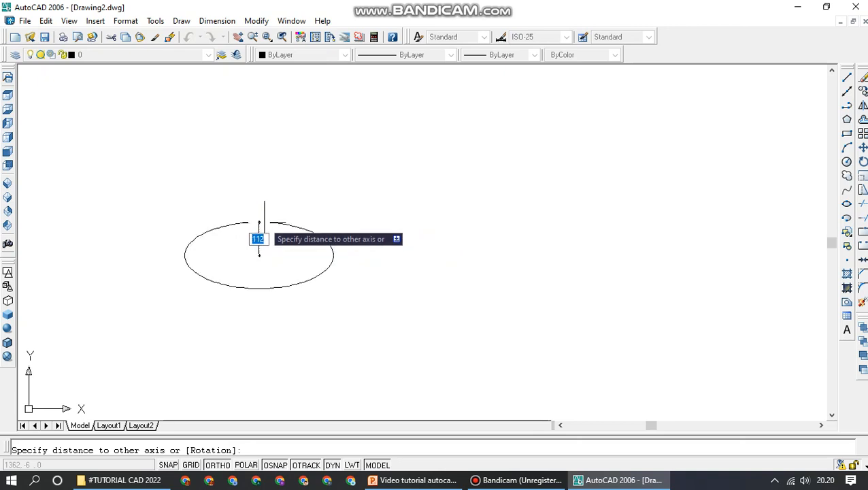
pyautogui.write('1')
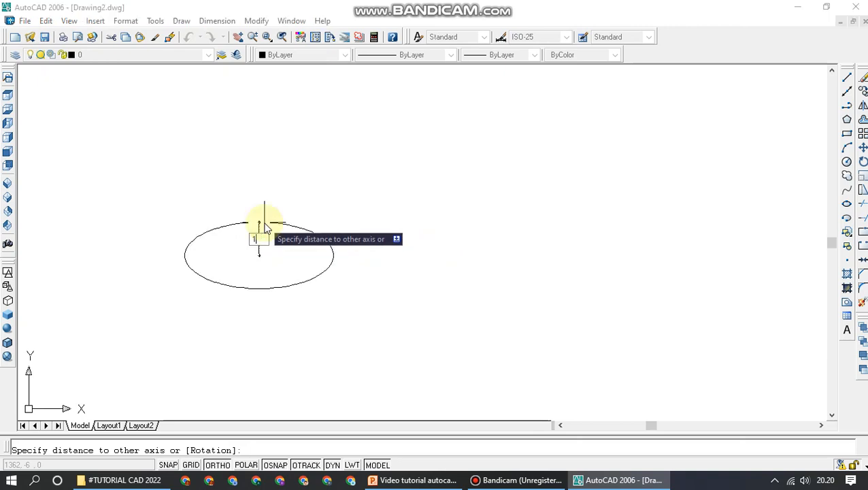
pyautogui.write('00')
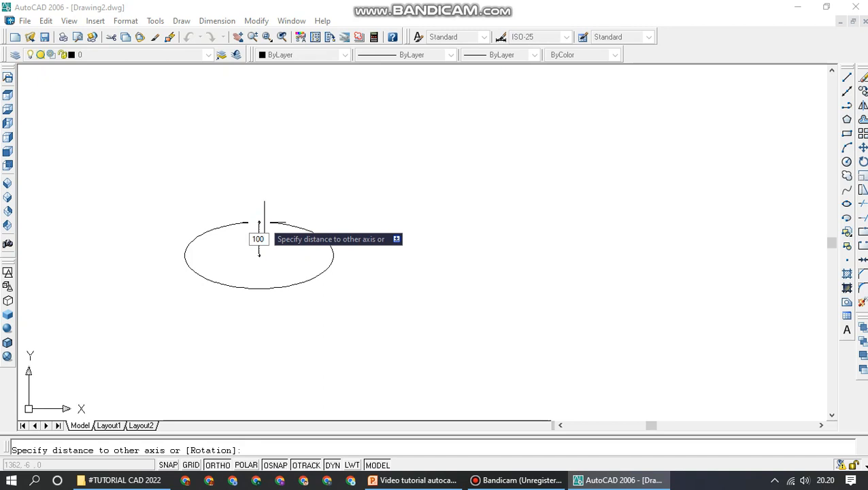
pyautogui.press('Return')
pyautogui.scroll(3, 273, 265)
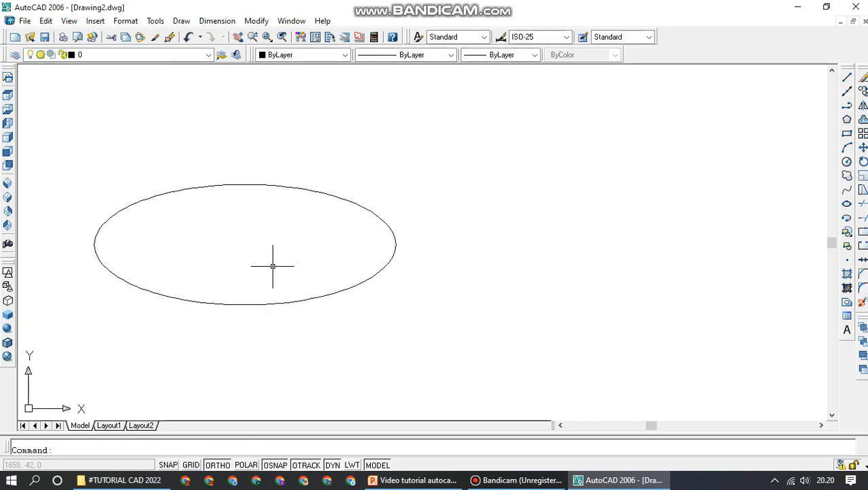
pyautogui.scroll(-2, 272, 265)
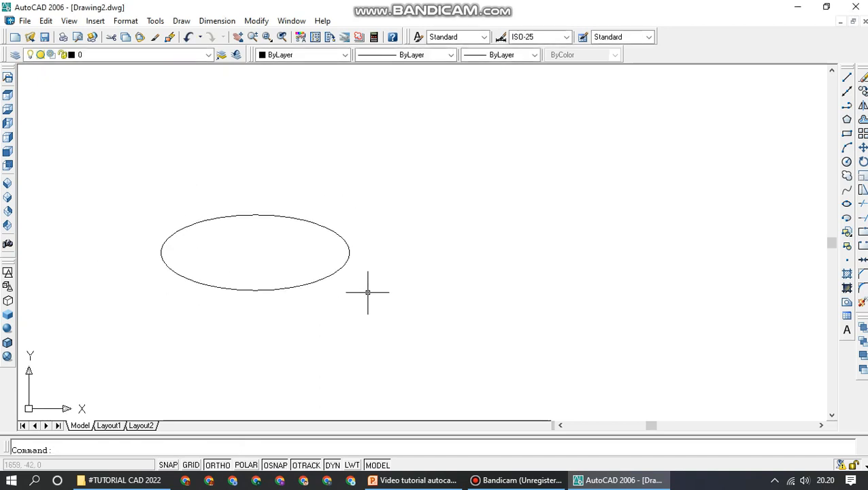
# Check the ellipse slide in PowerPoint, and back in AutoCAD draw a second ellipse beside the first with a 200 horizontal axis and 300 vertical half-axis.
pyautogui.click(408, 481)
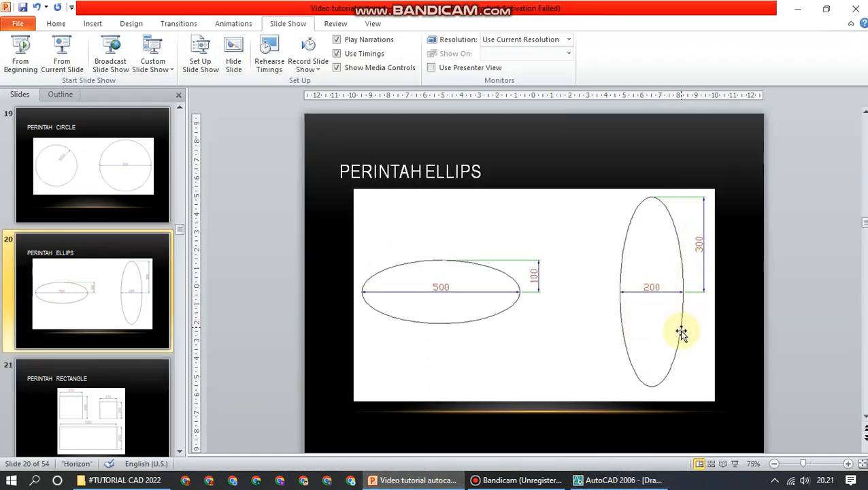
pyautogui.click(623, 480)
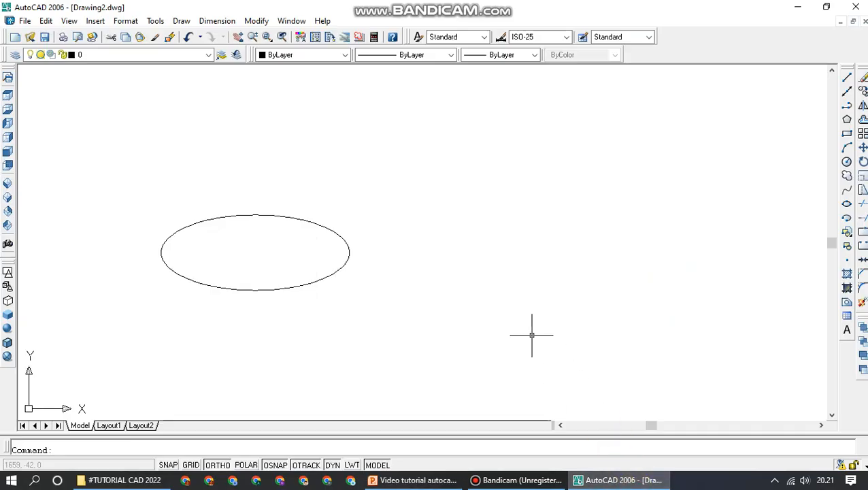
pyautogui.write('L')
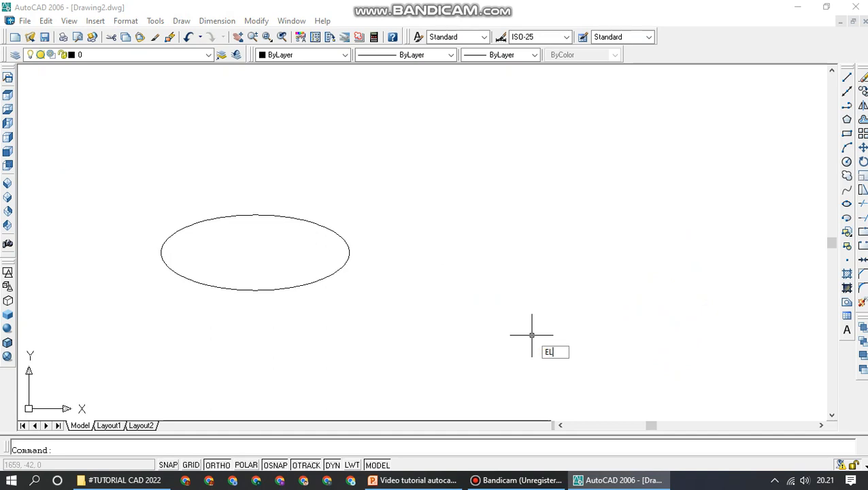
pyautogui.press('Return')
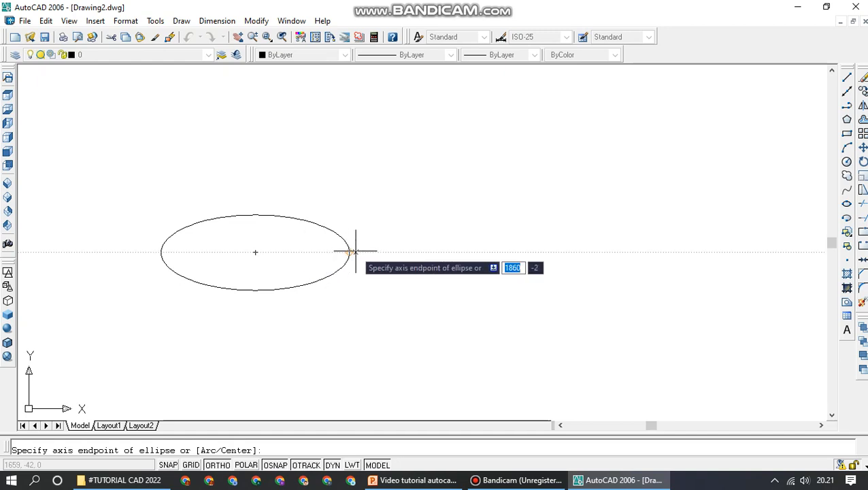
pyautogui.click(460, 251)
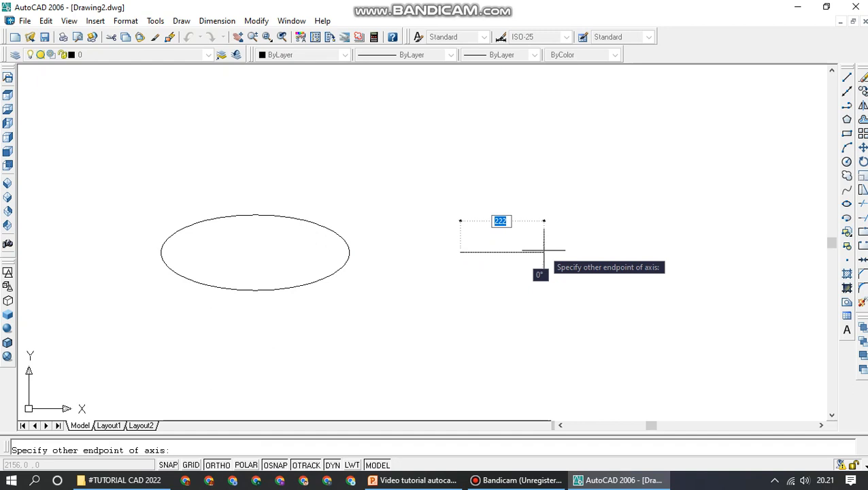
pyautogui.write('200')
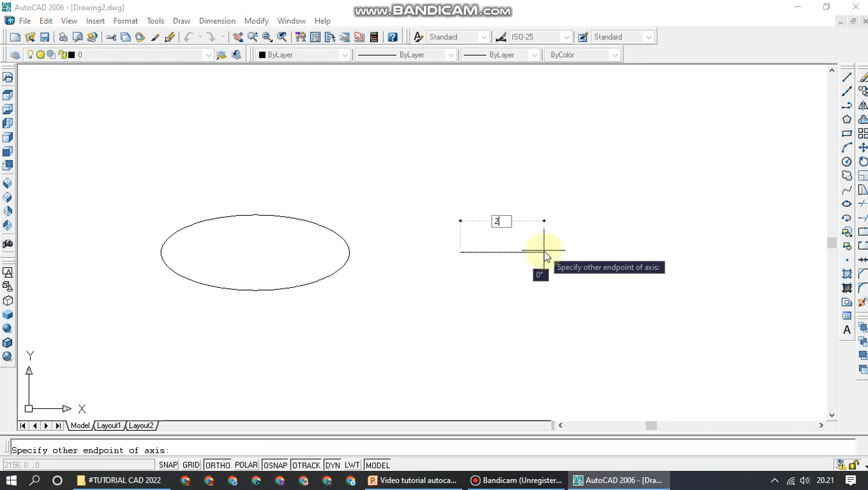
pyautogui.press('Return')
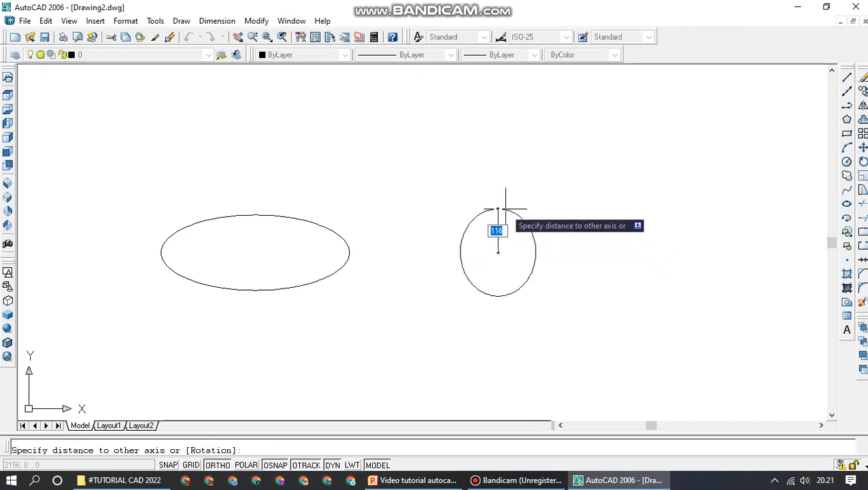
pyautogui.write('3')
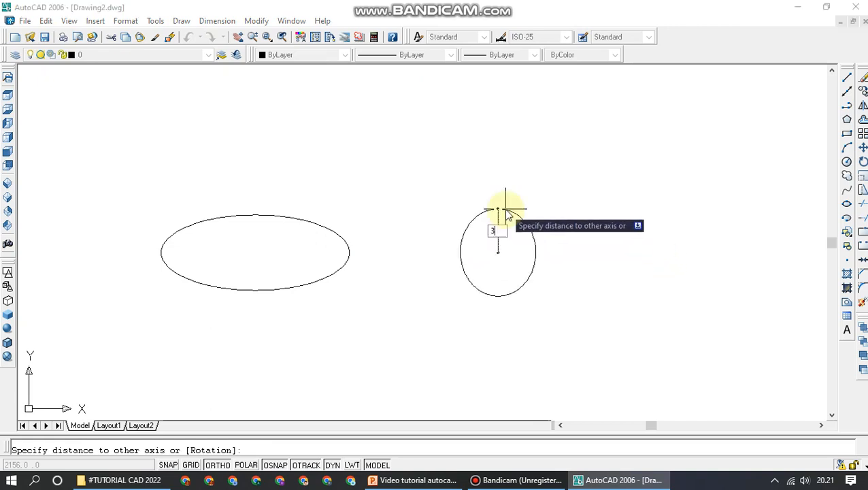
pyautogui.write('00')
pyautogui.press('Return')
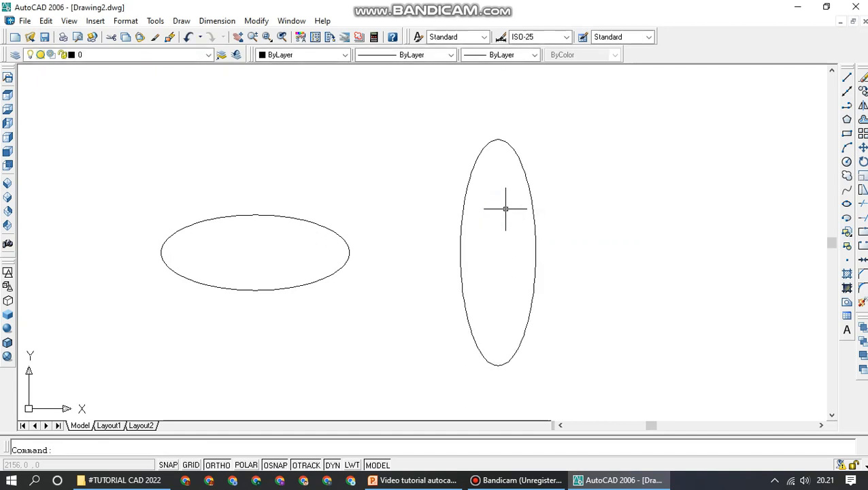
# Add a linear dimension between the left and right quadrants of the horizontal ellipse, with the dimension line through its center.
pyautogui.moveTo(399, 308); pyautogui.dragTo(492, 306, button='middle')
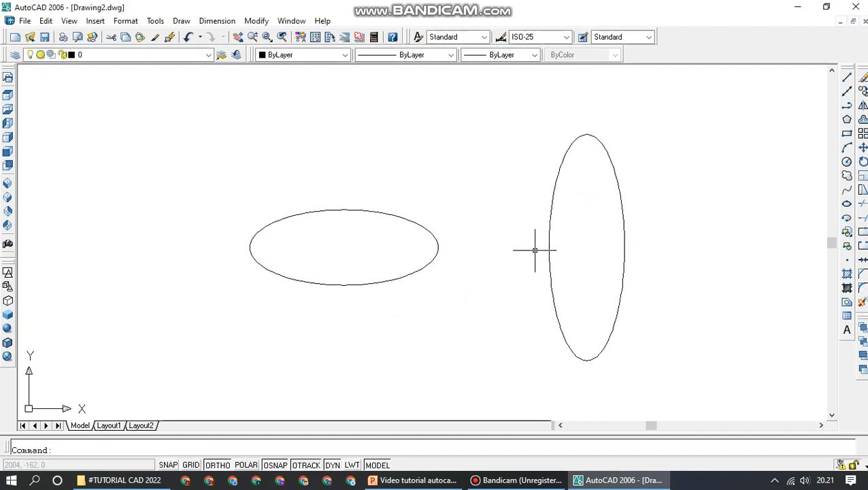
pyautogui.scroll(2, 535, 251)
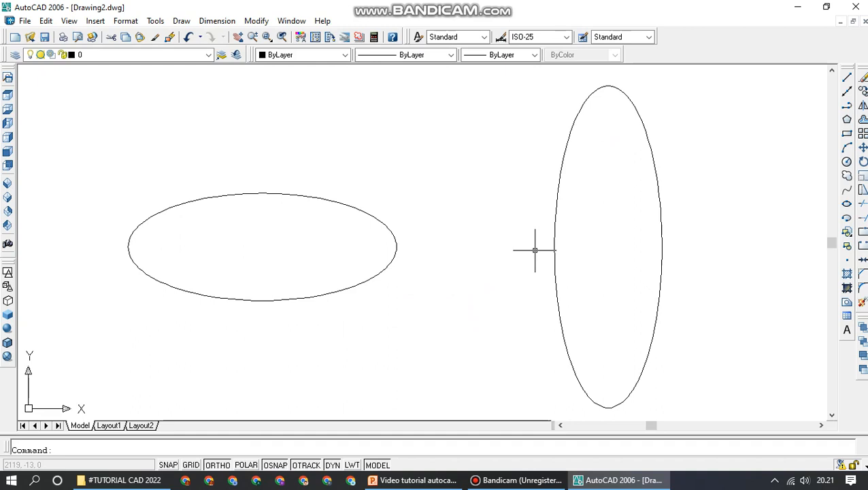
pyautogui.click(217, 20)
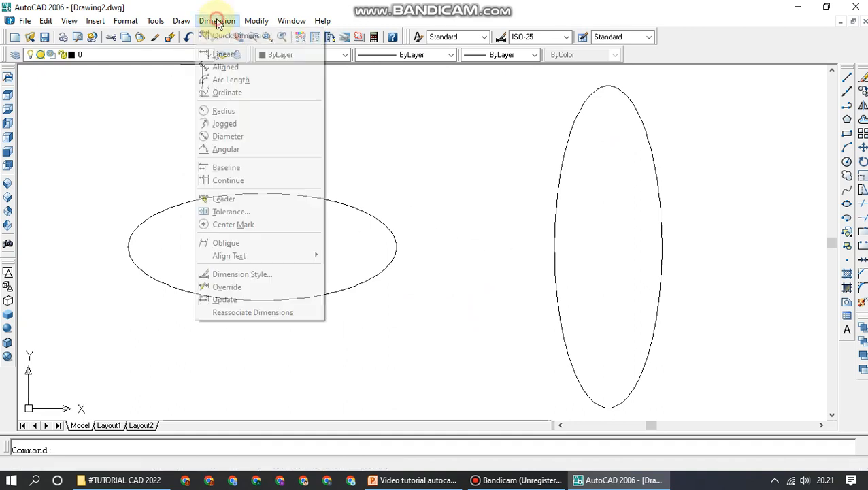
pyautogui.click(229, 59)
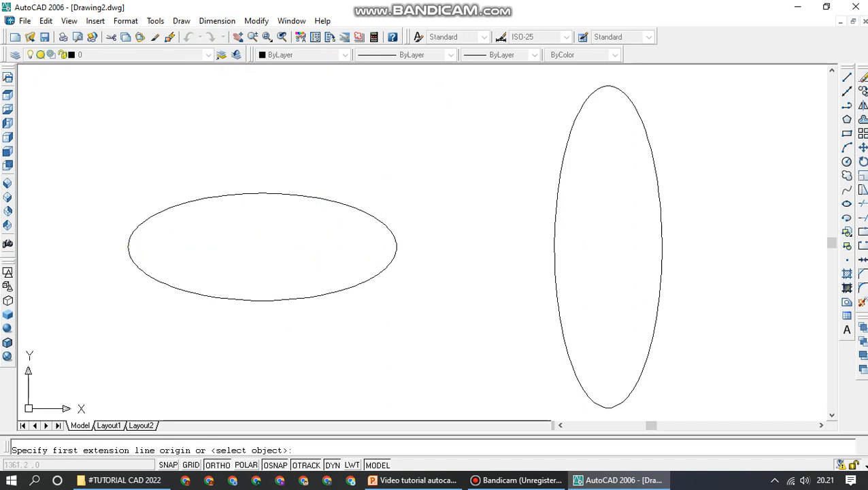
pyautogui.click(129, 247)
pyautogui.click(397, 247)
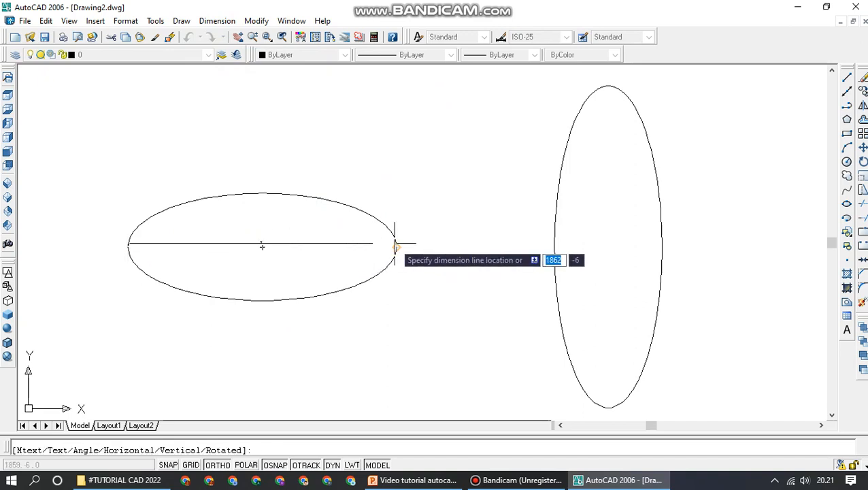
pyautogui.click(262, 246)
pyautogui.scroll(4, 271, 234)
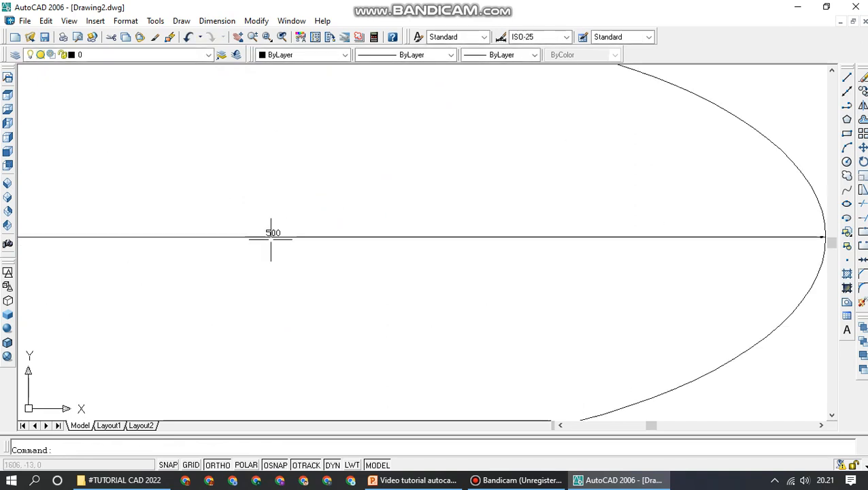
# Add a vertical linear dimension from the horizontal ellipse's top quadrant to its center, with the dimension line on the vertical axis.
pyautogui.scroll(-2, 275, 233)
pyautogui.scroll(-2, 275, 233)
pyautogui.press('Return')
pyautogui.click(275, 165)
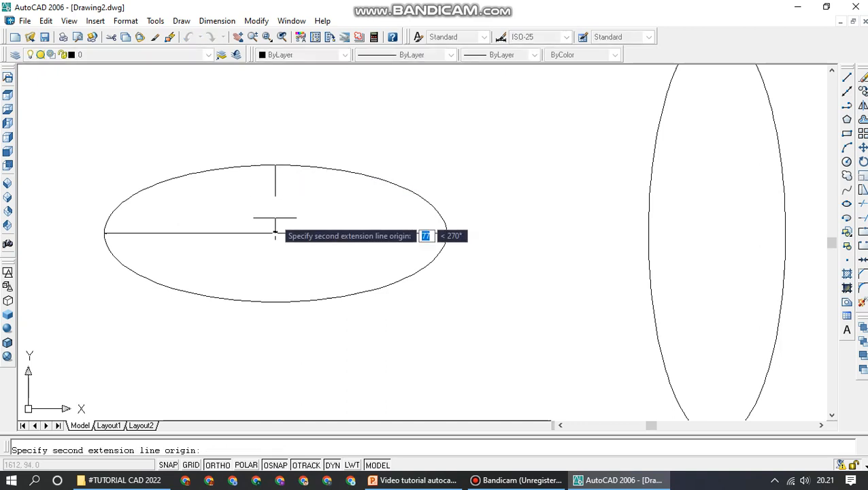
pyautogui.click(275, 233)
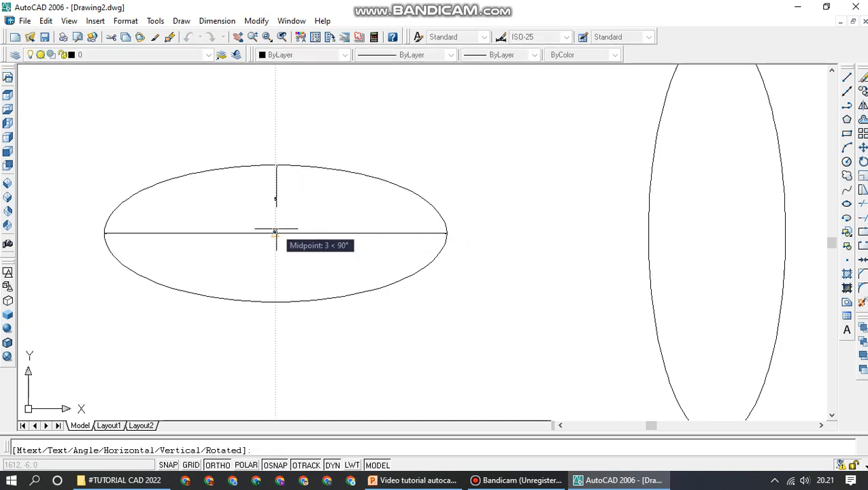
pyautogui.click(274, 234)
pyautogui.scroll(6, 273, 198)
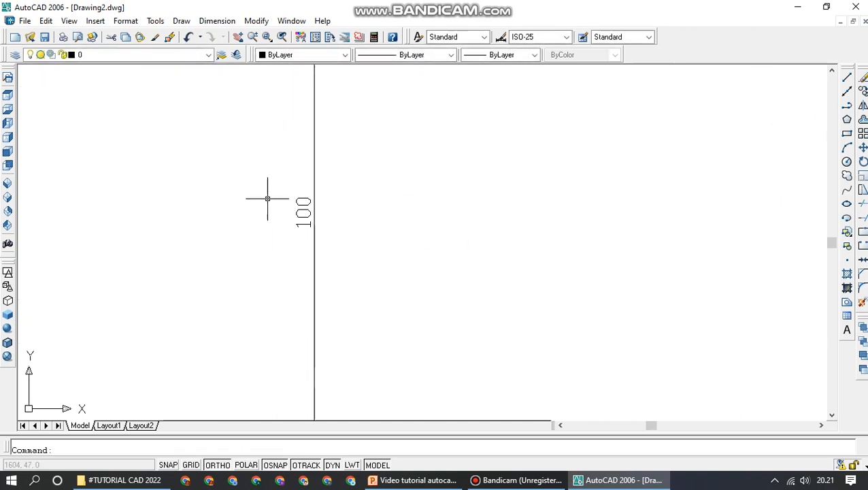
# Examine the full-axis and half-axis dimensions on the horizontal ellipse, and view the undimensioned vertical ellipse up close.
pyautogui.scroll(-5, 269, 196)
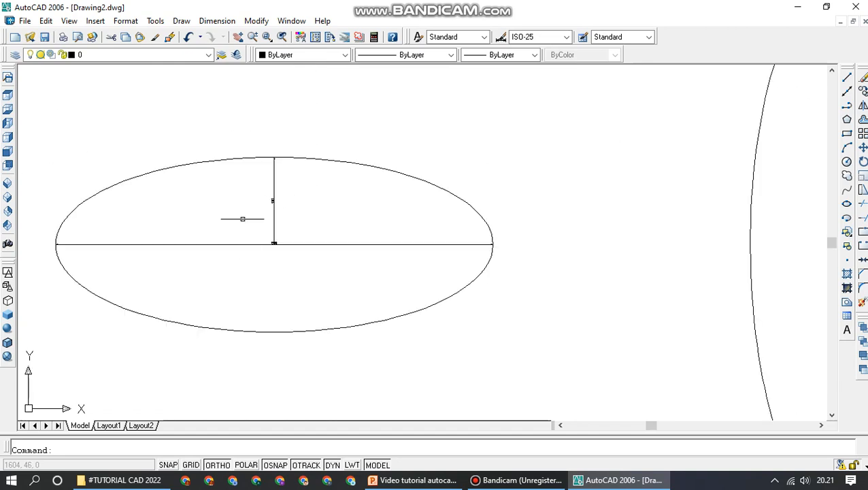
pyautogui.scroll(2, 247, 211)
pyautogui.scroll(1, 258, 203)
pyautogui.scroll(-3, 405, 204)
pyautogui.scroll(1, 322, 221)
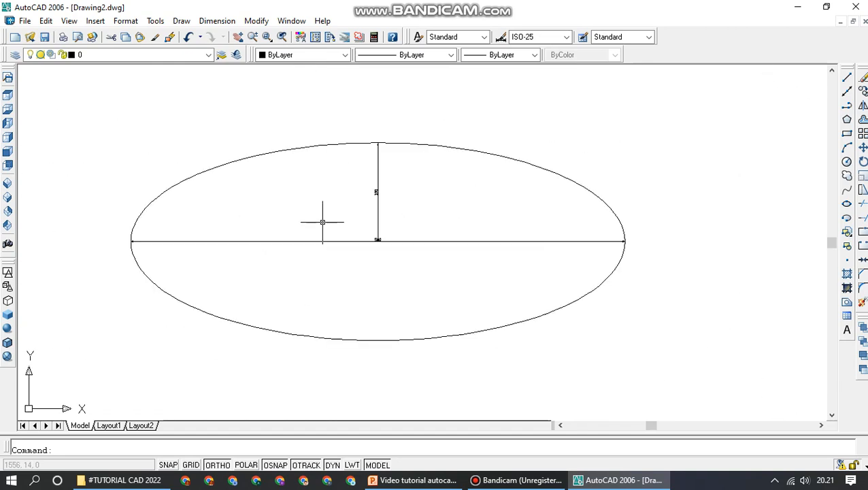
pyautogui.scroll(2, 334, 221)
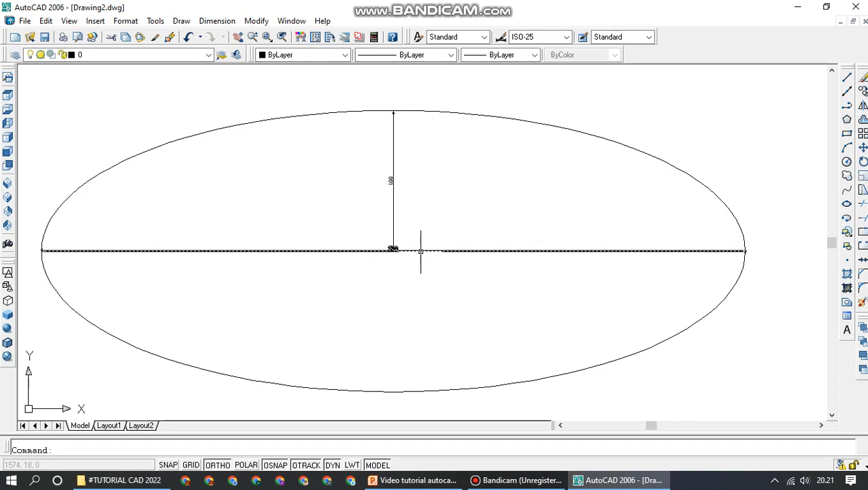
pyautogui.scroll(-3, 340, 252)
pyautogui.scroll(5, 351, 242)
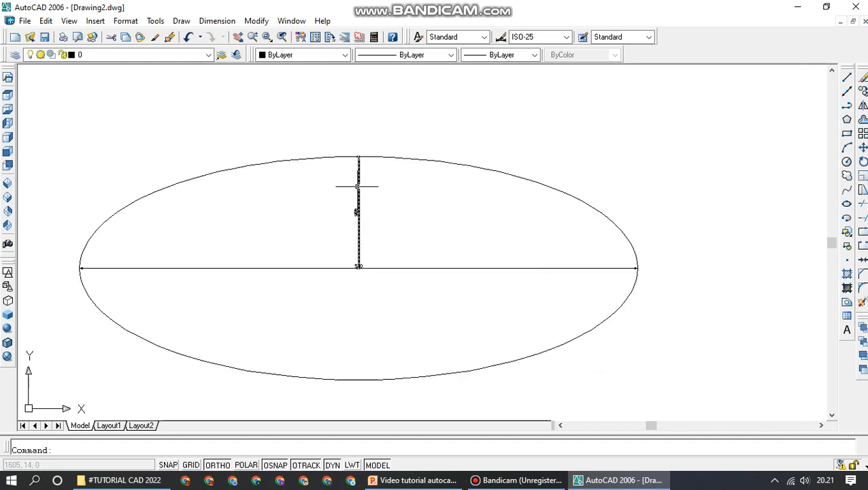
pyautogui.scroll(1, 371, 205)
pyautogui.scroll(-3, 361, 199)
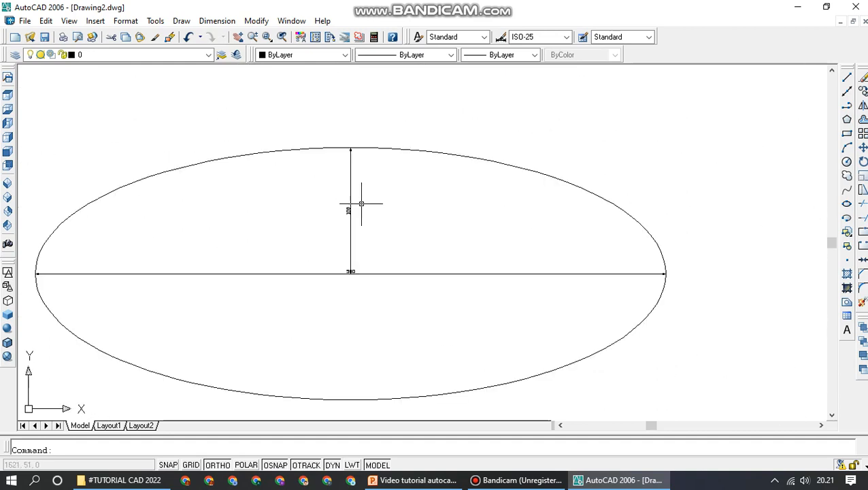
pyautogui.scroll(-4, 261, 217)
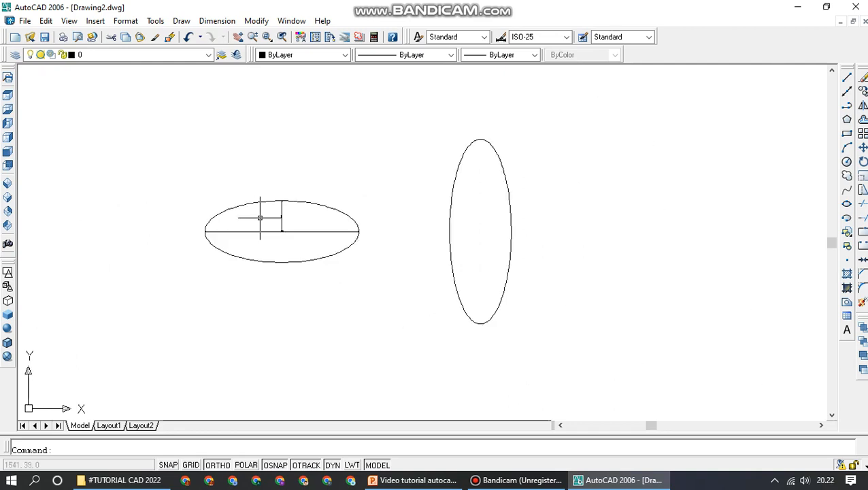
pyautogui.scroll(3, 518, 210)
pyautogui.scroll(-2, 420, 224)
pyautogui.scroll(2, 466, 194)
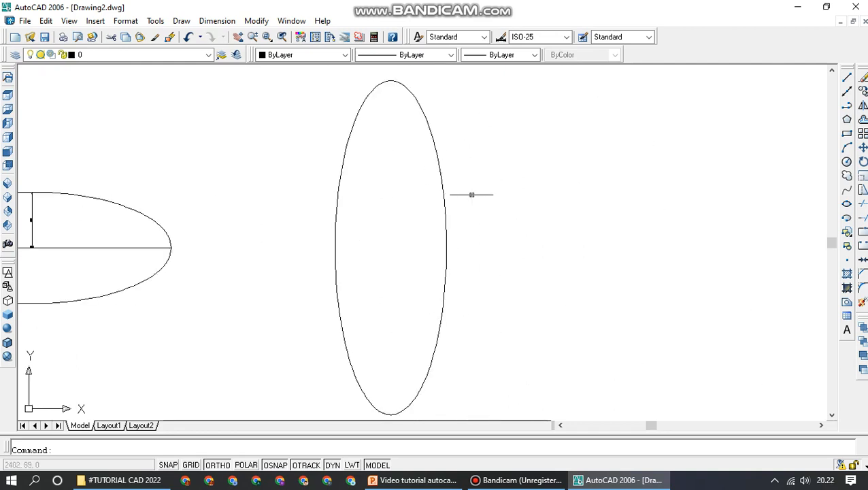
# Add a linear dimension between the left and right quadrants of the vertical ellipse, with the dimension line through its center.
pyautogui.click(217, 20)
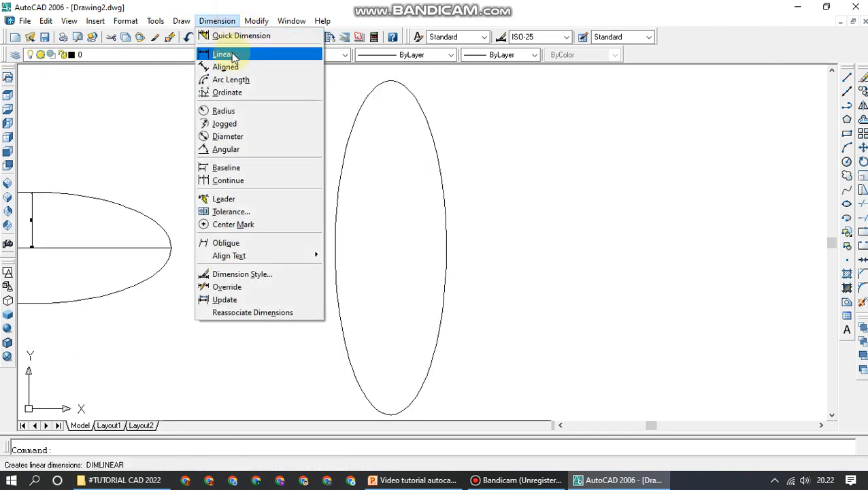
pyautogui.click(221, 54)
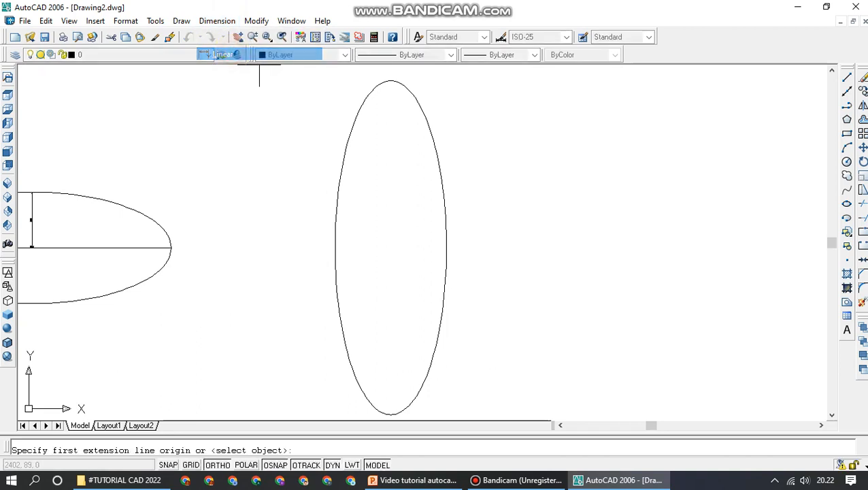
pyautogui.click(336, 248)
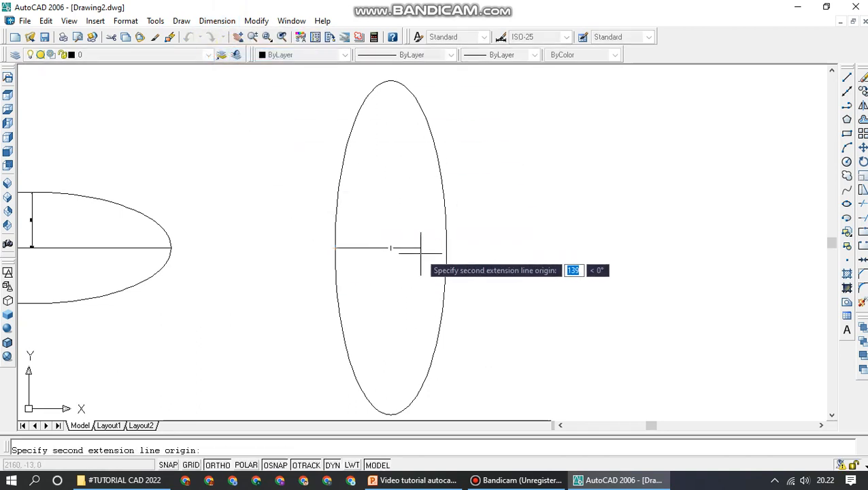
pyautogui.click(445, 248)
pyautogui.click(439, 248)
pyautogui.scroll(5, 398, 249)
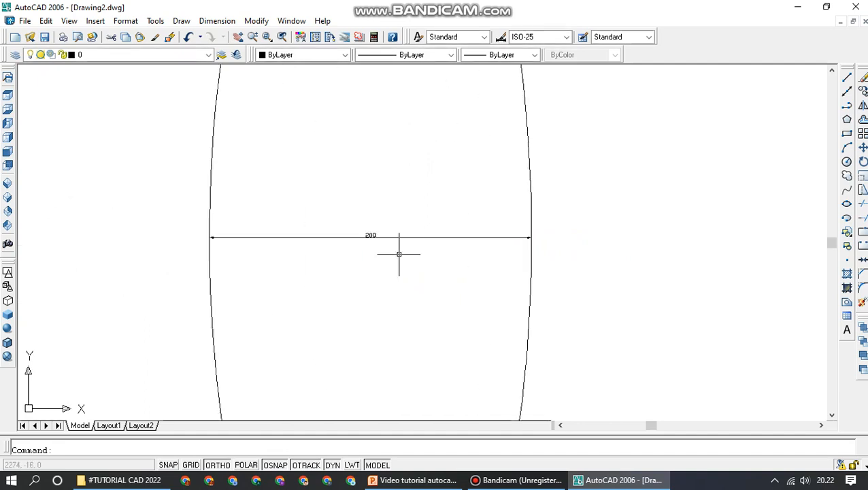
pyautogui.scroll(-6, 383, 224)
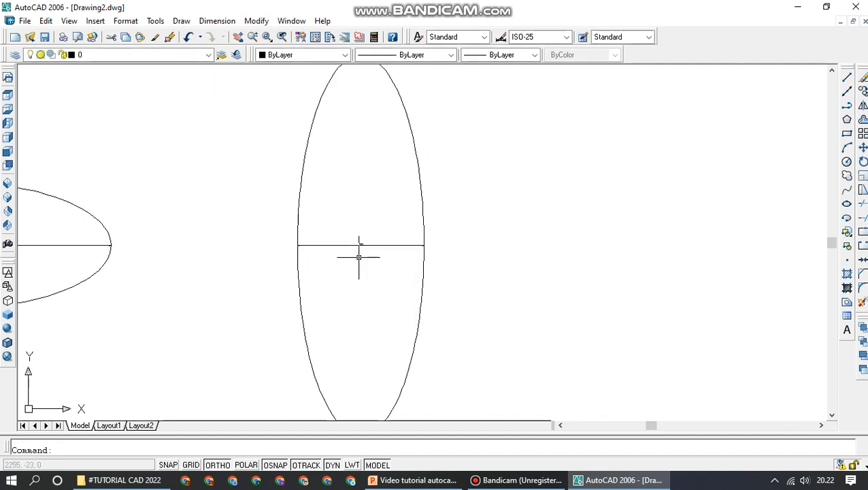
# Add a vertical linear dimension from the vertical ellipse's top quadrant to its center, with the dimension line on the vertical axis.
pyautogui.scroll(1, 354, 234)
pyautogui.press('Return')
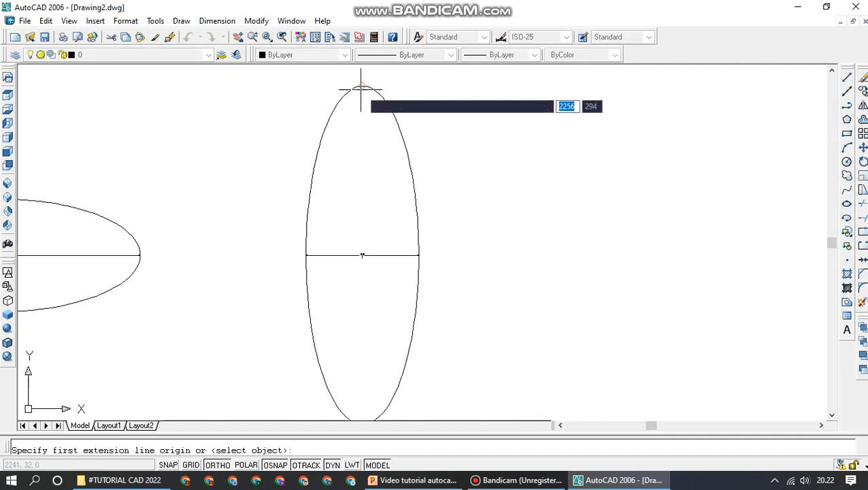
pyautogui.click(362, 87)
pyautogui.click(362, 256)
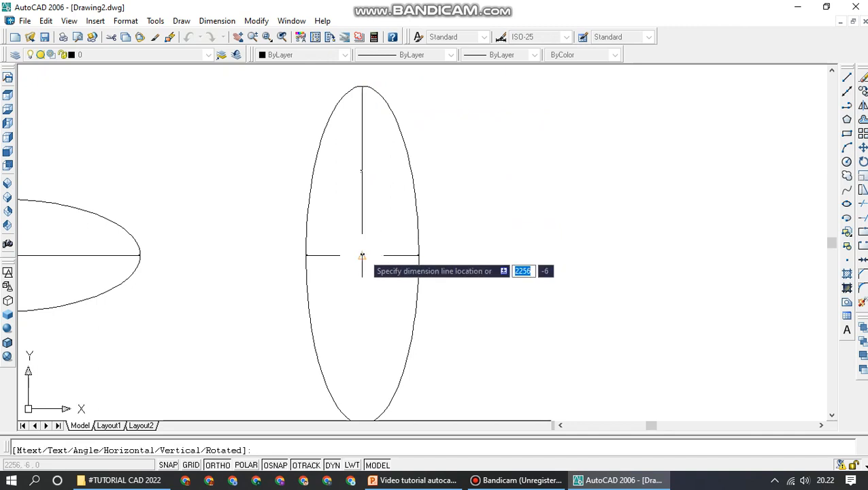
pyautogui.click(361, 258)
pyautogui.scroll(5, 369, 159)
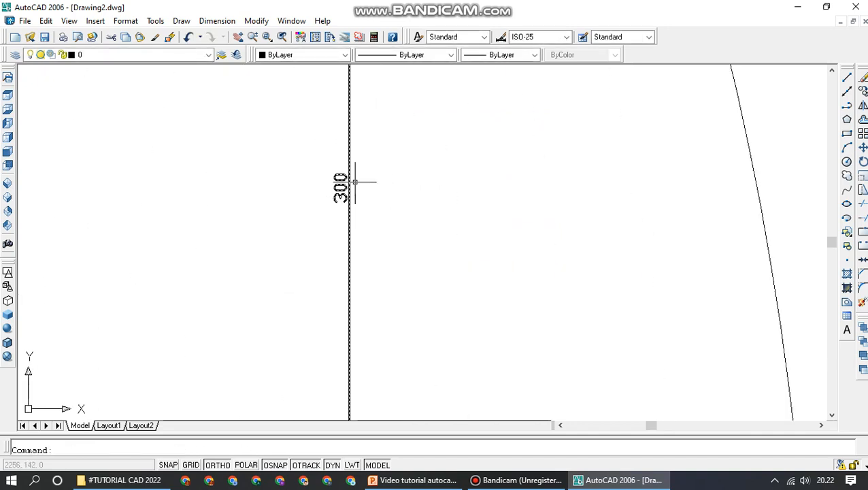
# Examine the full-axis and half-axis dimensions on the vertical ellipse up close, and view both dimensioned ellipses together.
pyautogui.scroll(-6, 354, 184)
pyautogui.scroll(1, 362, 151)
pyautogui.scroll(2, 351, 267)
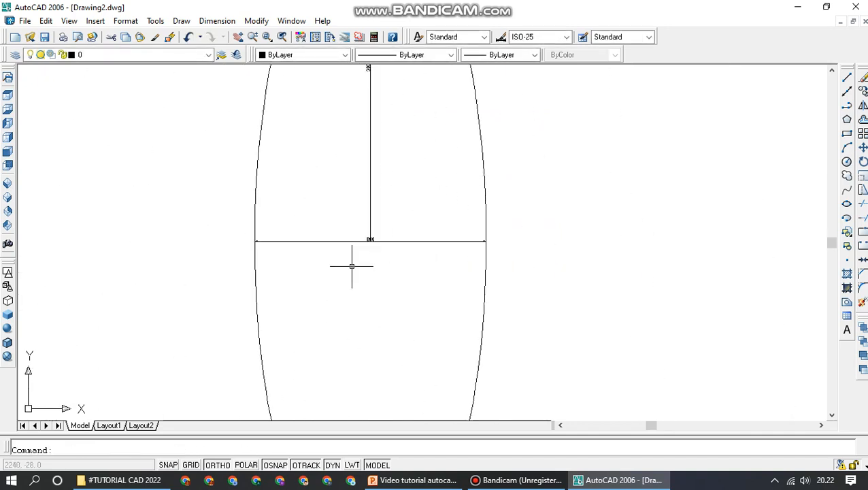
pyautogui.scroll(-1, 352, 242)
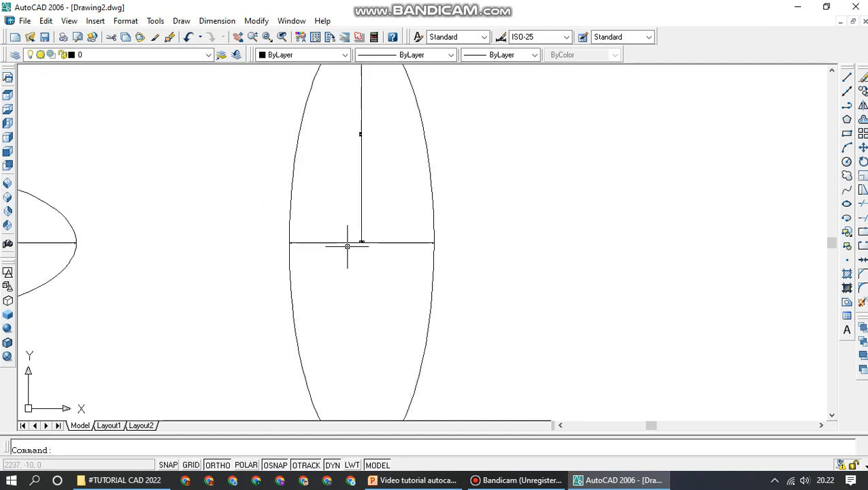
pyautogui.scroll(-1, 347, 246)
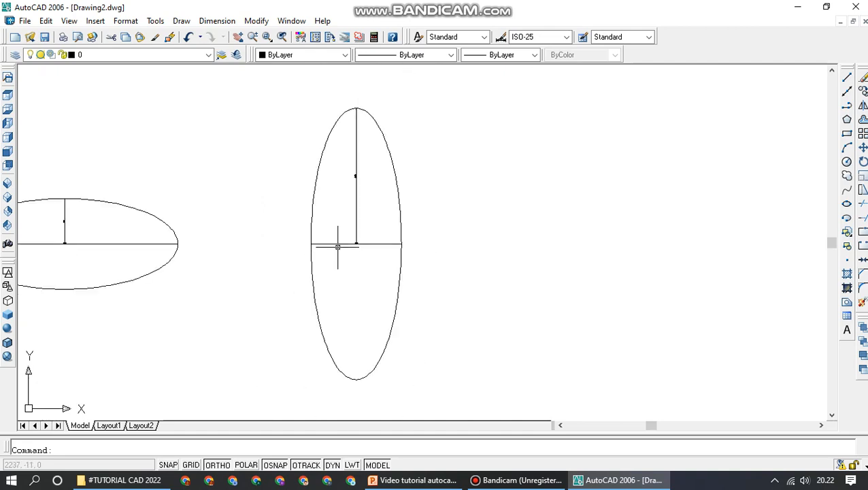
pyautogui.scroll(5, 335, 250)
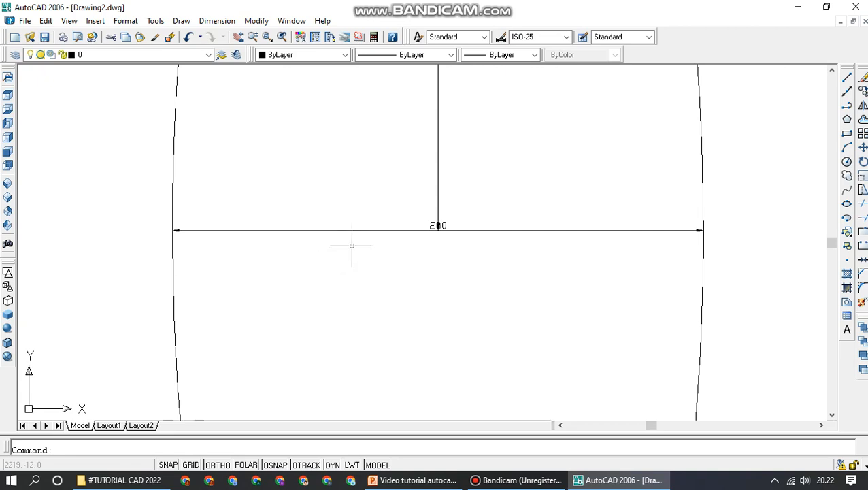
pyautogui.scroll(-6, 357, 242)
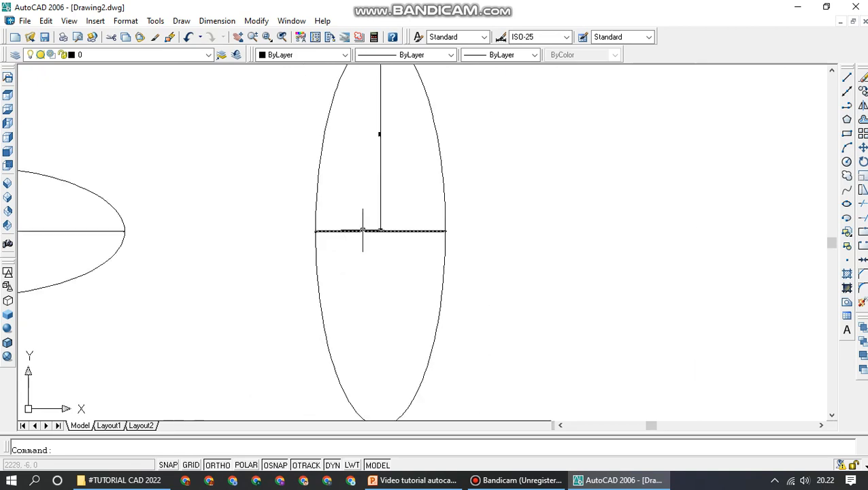
pyautogui.scroll(4, 364, 204)
pyautogui.scroll(5, 369, 191)
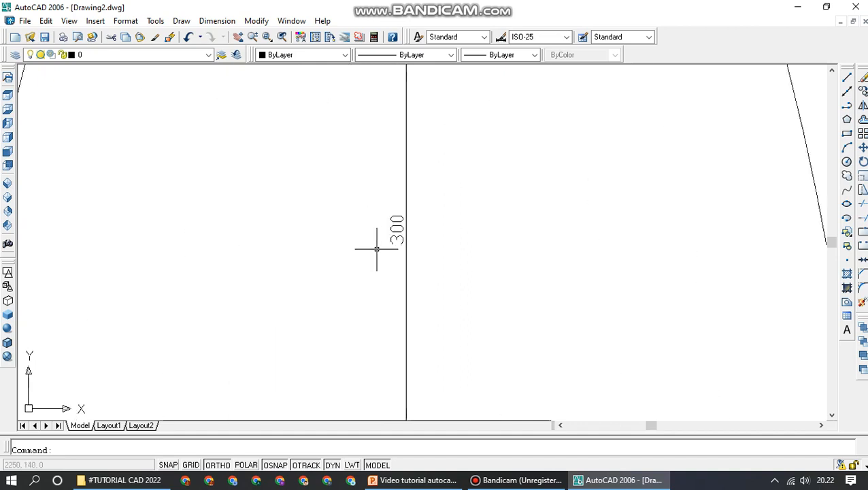
pyautogui.scroll(-5, 395, 182)
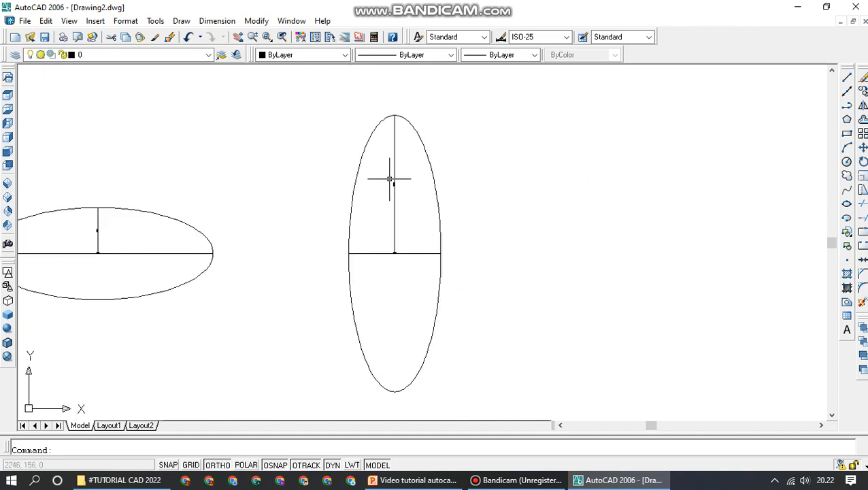
pyautogui.moveTo(286, 234)
pyautogui.mouseDown(button='middle')
pyautogui.moveTo(343, 240)
pyautogui.moveTo(406, 224)
pyautogui.mouseUp(button='middle')
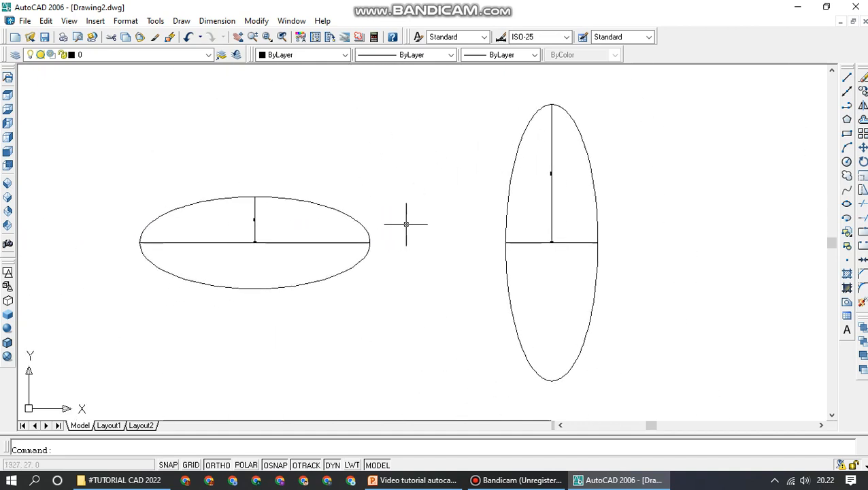
# Switch to PowerPoint and bring up slide 21, PERINTAH RECTANGLE, to read the sizes of the rectangles.
pyautogui.click(506, 482)
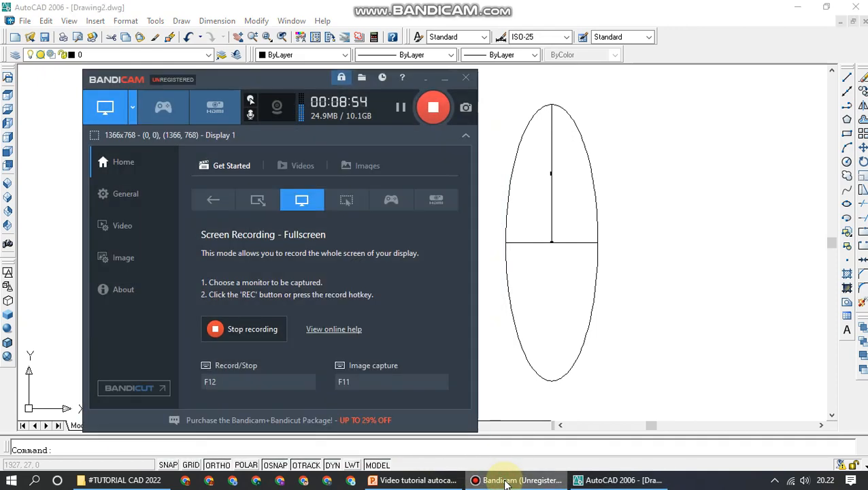
pyautogui.click(506, 482)
pyautogui.click(414, 481)
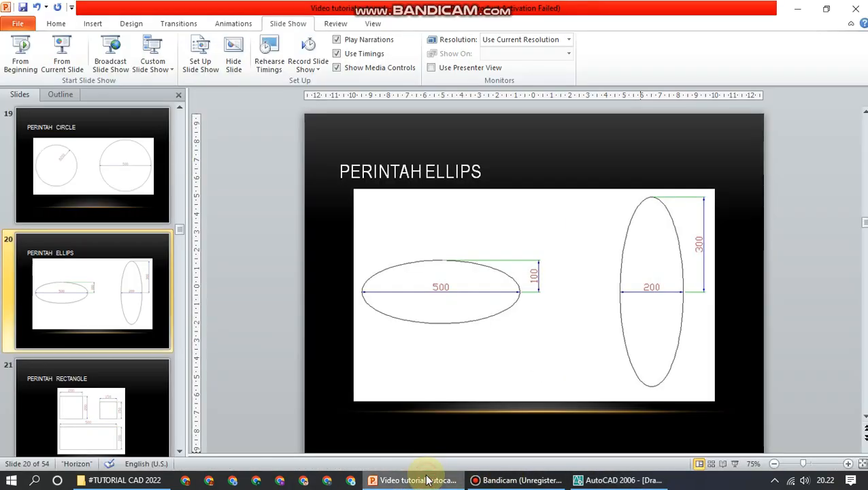
pyautogui.scroll(-2, 112, 303)
pyautogui.click(121, 289)
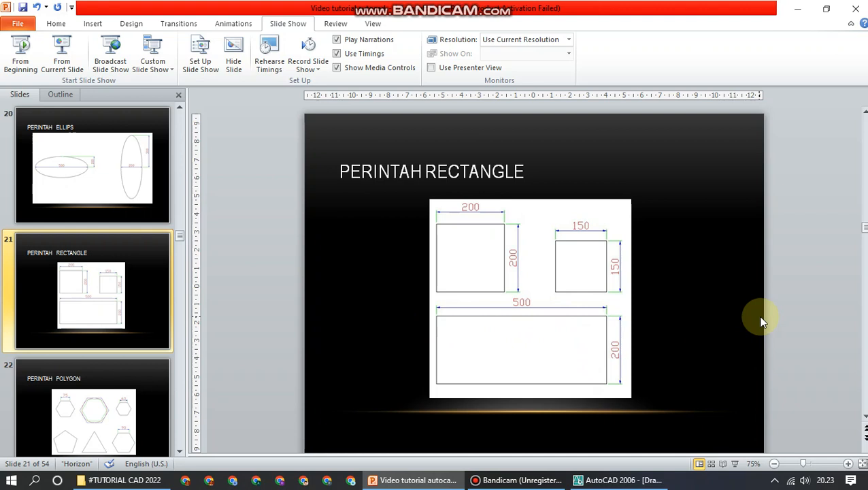
# Back in AutoCAD, delete both ellipses together with their dimensions.
pyautogui.click(618, 480)
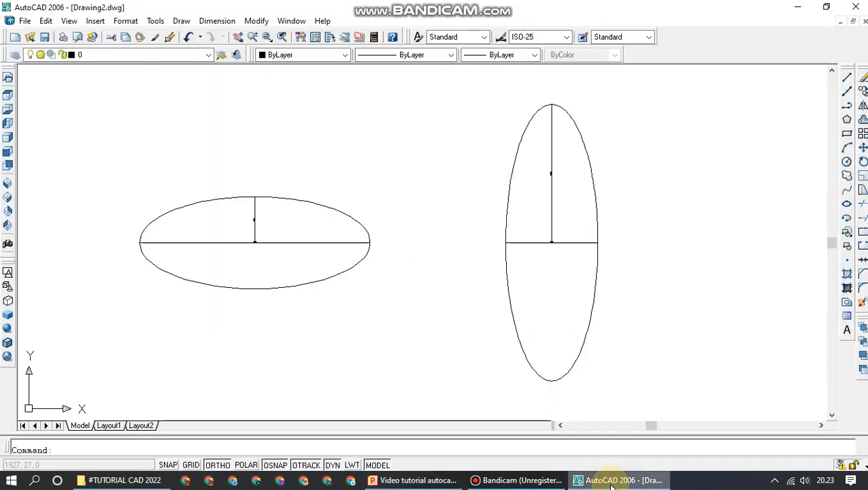
pyautogui.scroll(-2, 363, 260)
pyautogui.click(180, 119)
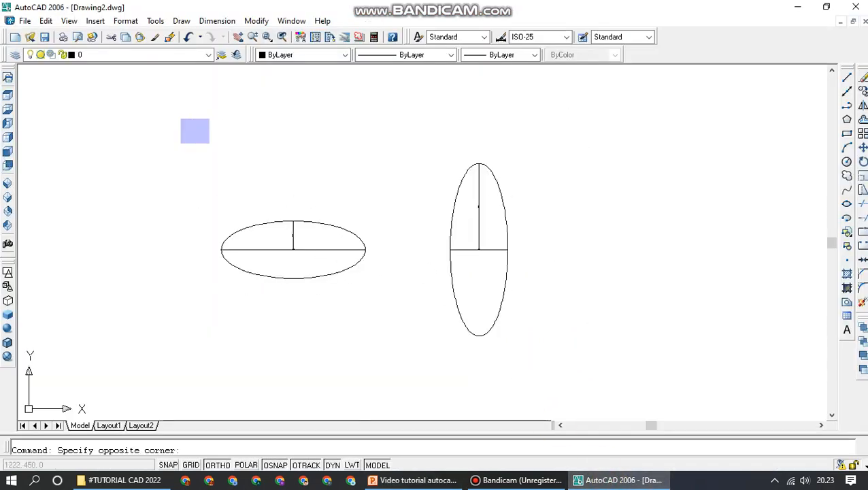
pyautogui.click(611, 381)
pyautogui.press('Delete')
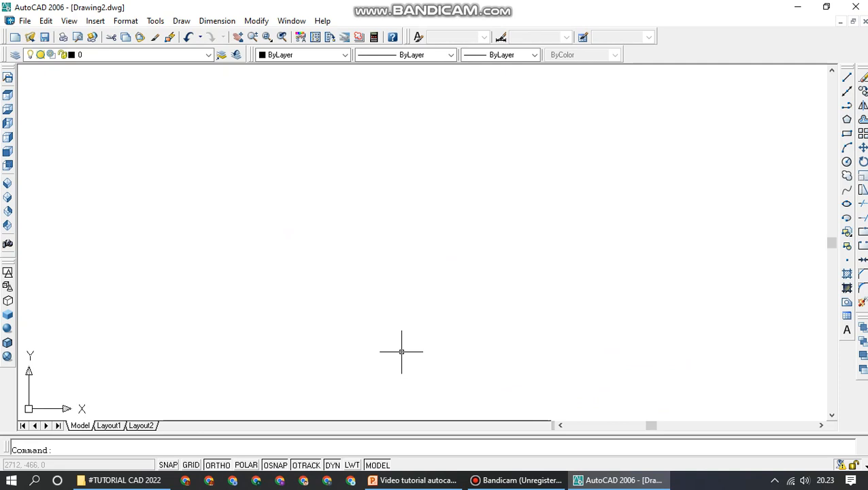
# Start a rectangle with its first corner in the empty drawing area, and enter 200 as the relative horizontal distance to the opposite corner.
pyautogui.write('REC')
pyautogui.press('Return')
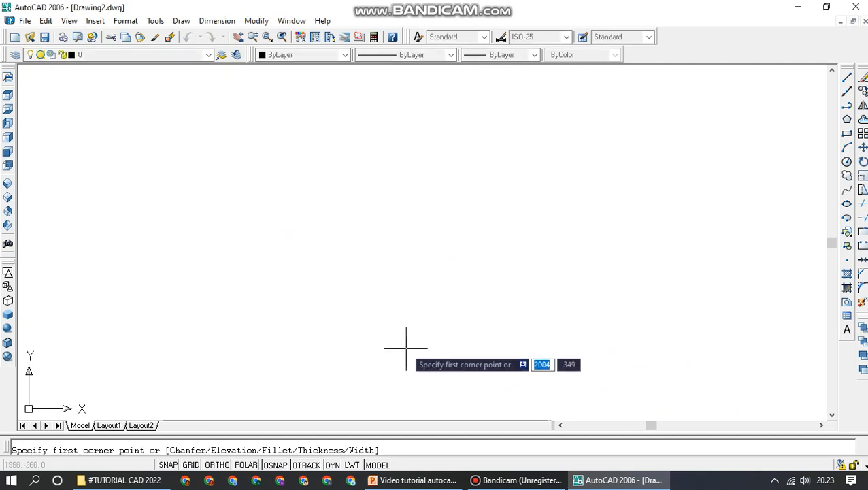
pyautogui.click(254, 308)
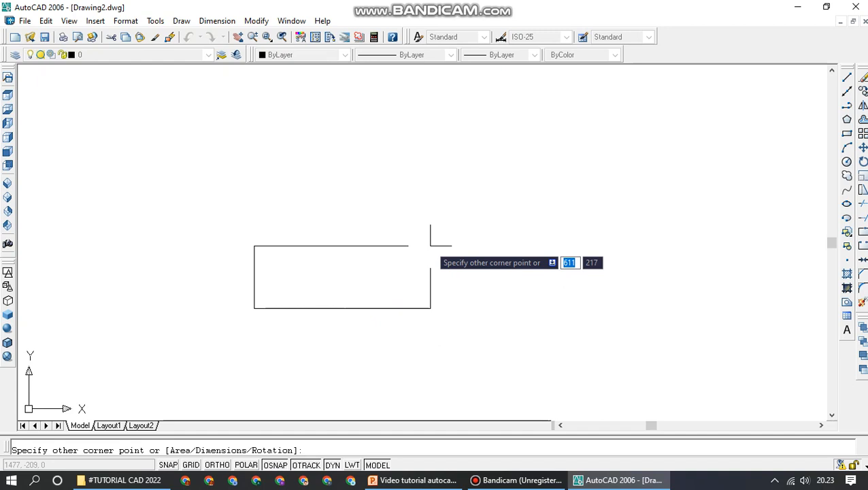
pyautogui.write('@')
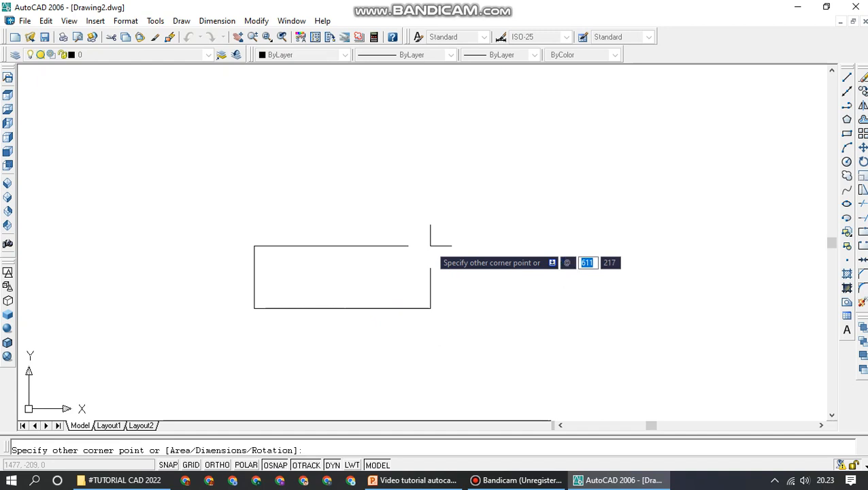
pyautogui.write('200')
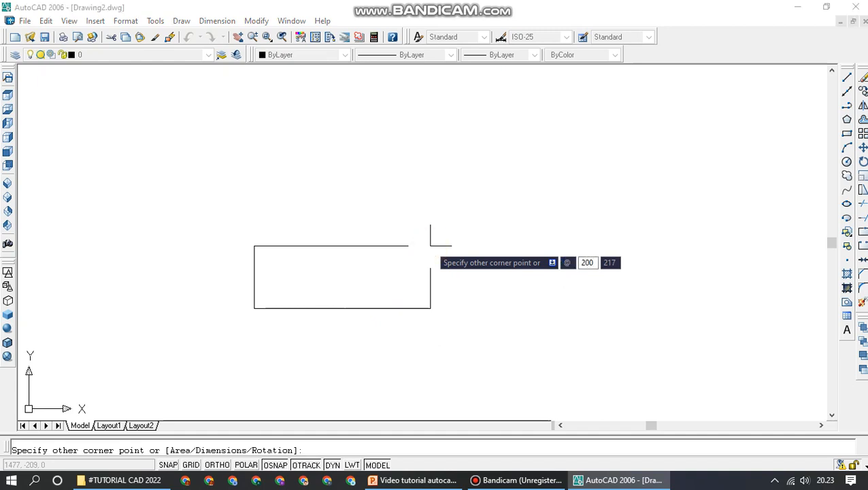